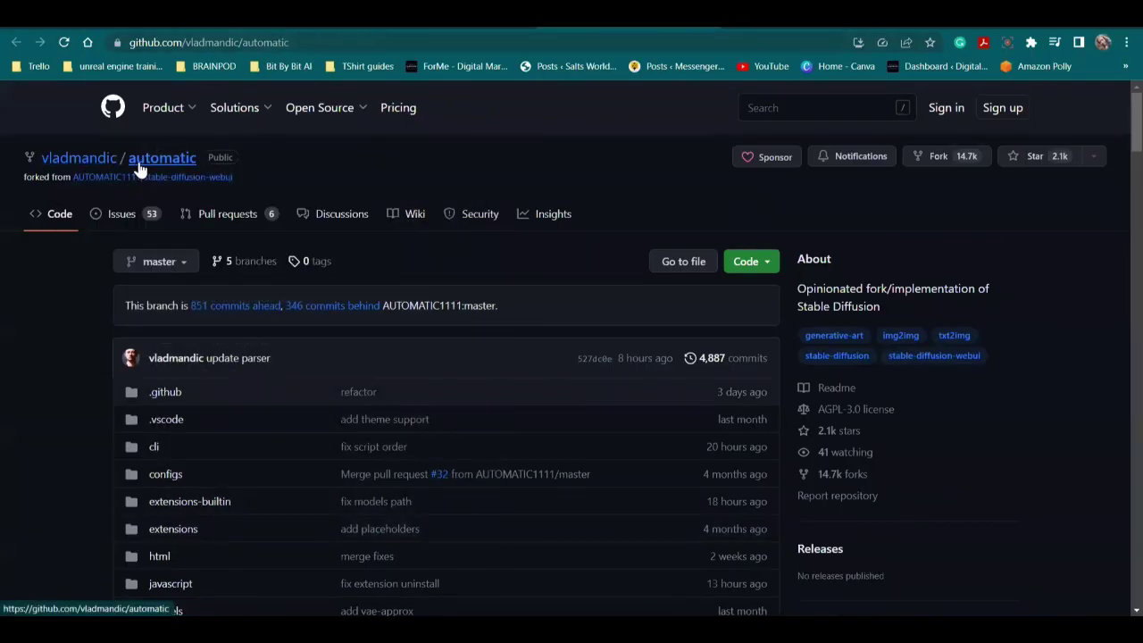
Browse the README's UI screenshot and Integrated Extensions list on GitHub.
{"action": "scroll", "coordinate": [1125, 151], "scroll_direction": "down", "scroll_amount": 15}
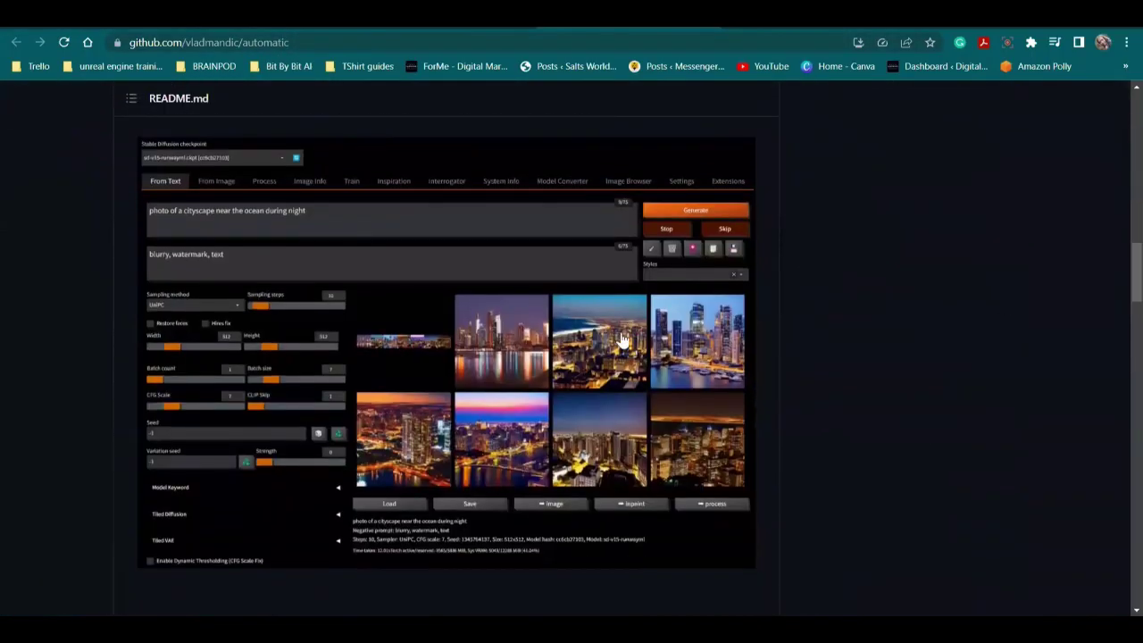
{"action": "scroll", "coordinate": [305, 259], "scroll_direction": "up", "scroll_amount": 3}
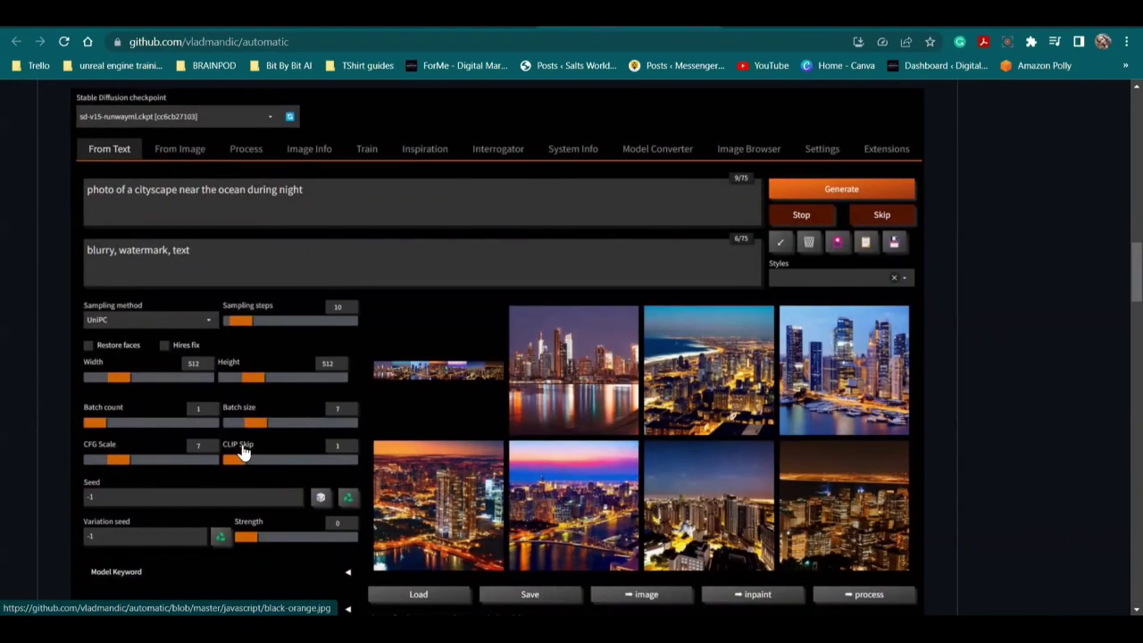
{"action": "scroll", "coordinate": [1125, 388], "scroll_direction": "down", "scroll_amount": 15}
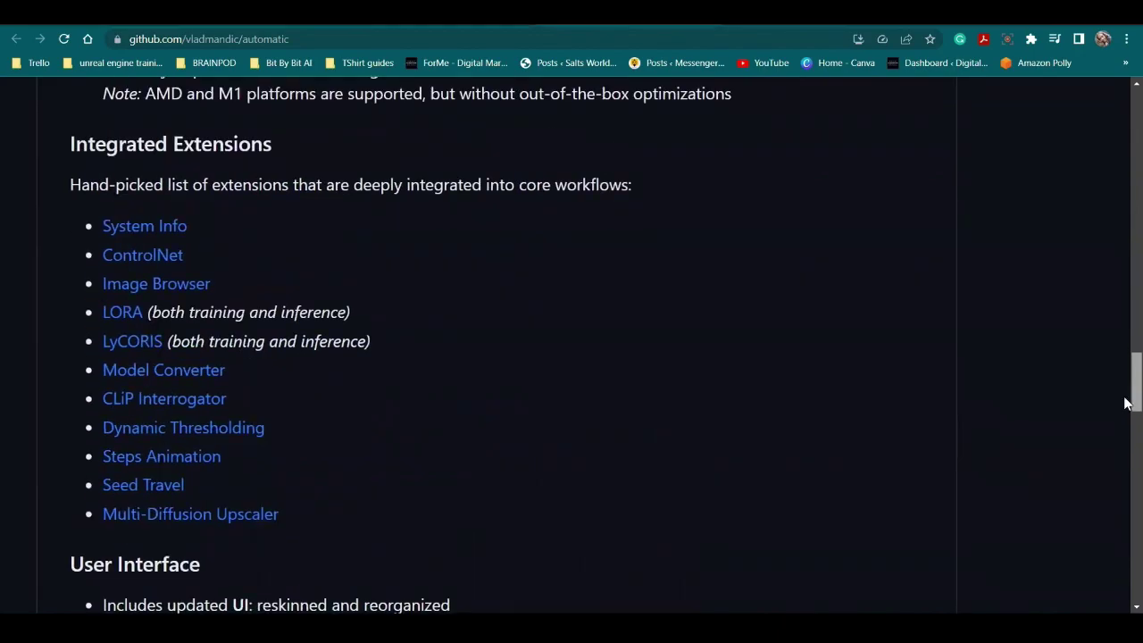
{"action": "left_click_drag", "start_coordinate": [1125, 404], "coordinate": [1125, 406]}
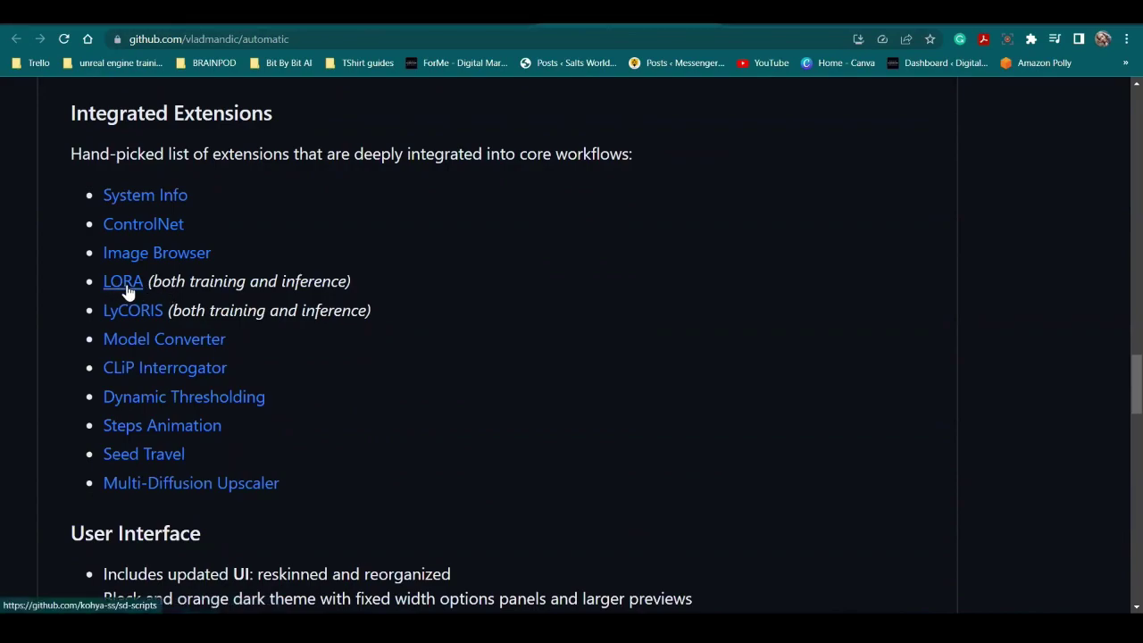
{"action": "scroll", "coordinate": [218, 294], "scroll_direction": "up", "scroll_amount": 4}
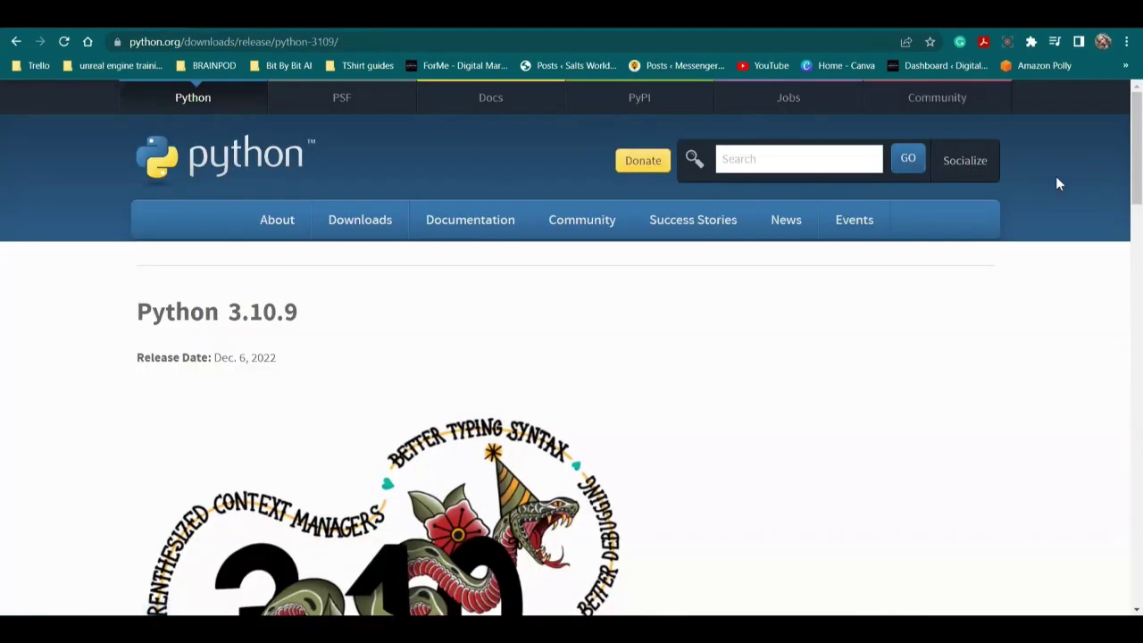
Launch the Python 3.10.9 installer from the Downloads folder.
{"action": "scroll", "coordinate": [1056, 182], "scroll_direction": "down", "scroll_amount": 5}
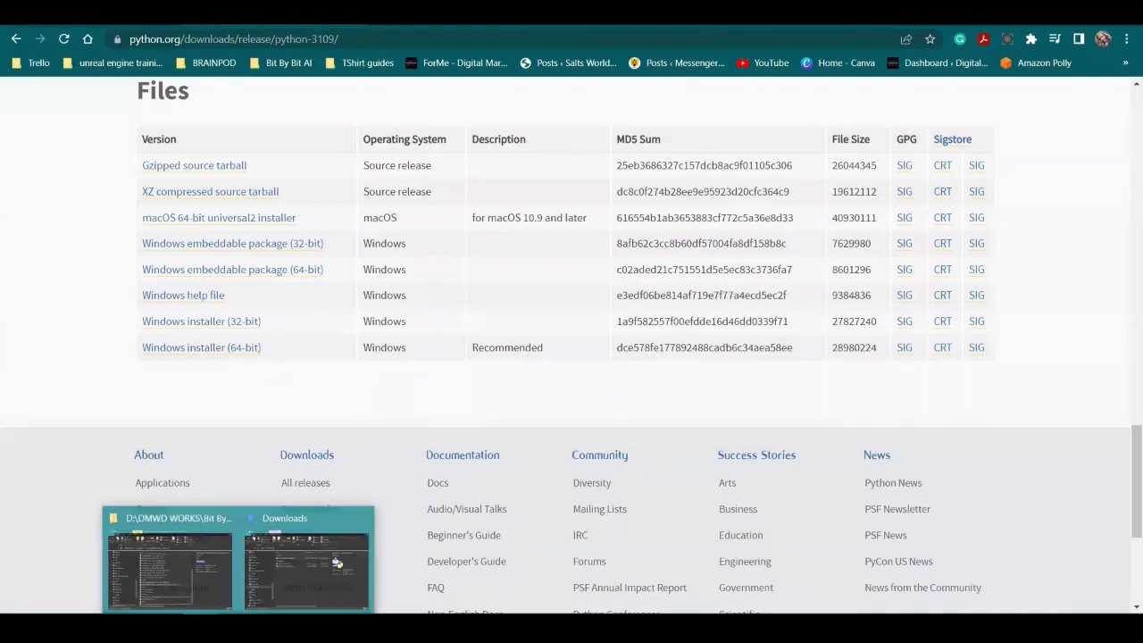
{"action": "left_click", "coordinate": [336, 572]}
{"action": "double_click", "coordinate": [334, 266]}
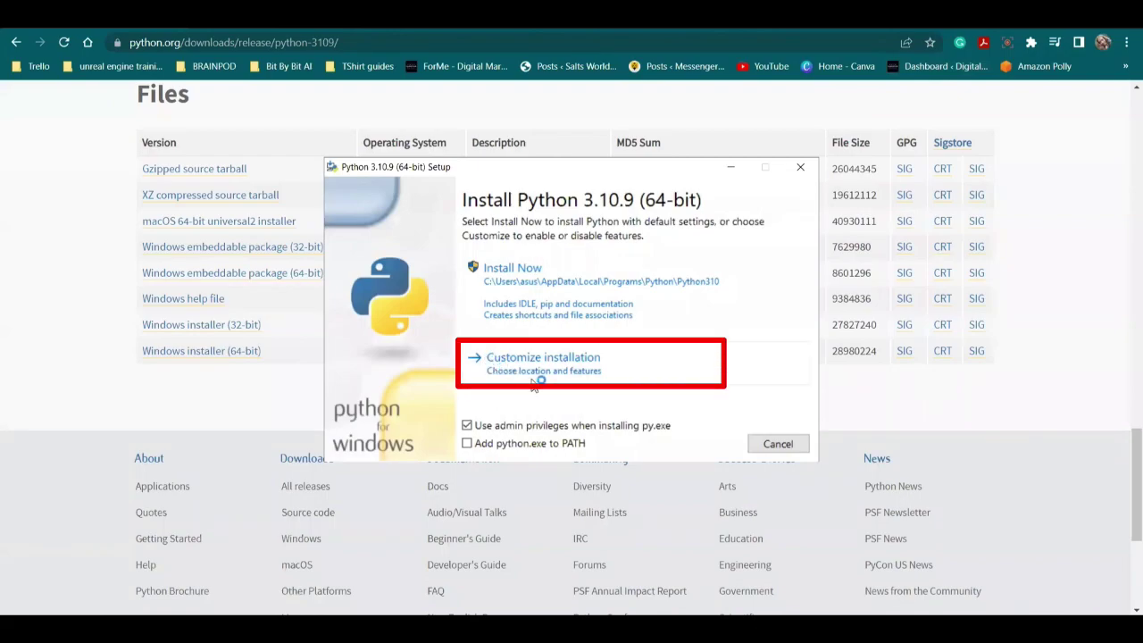
Install Python 3.10.9 via Customize installation with Add Python to environment variables ticked.
{"action": "left_click", "coordinate": [536, 372]}
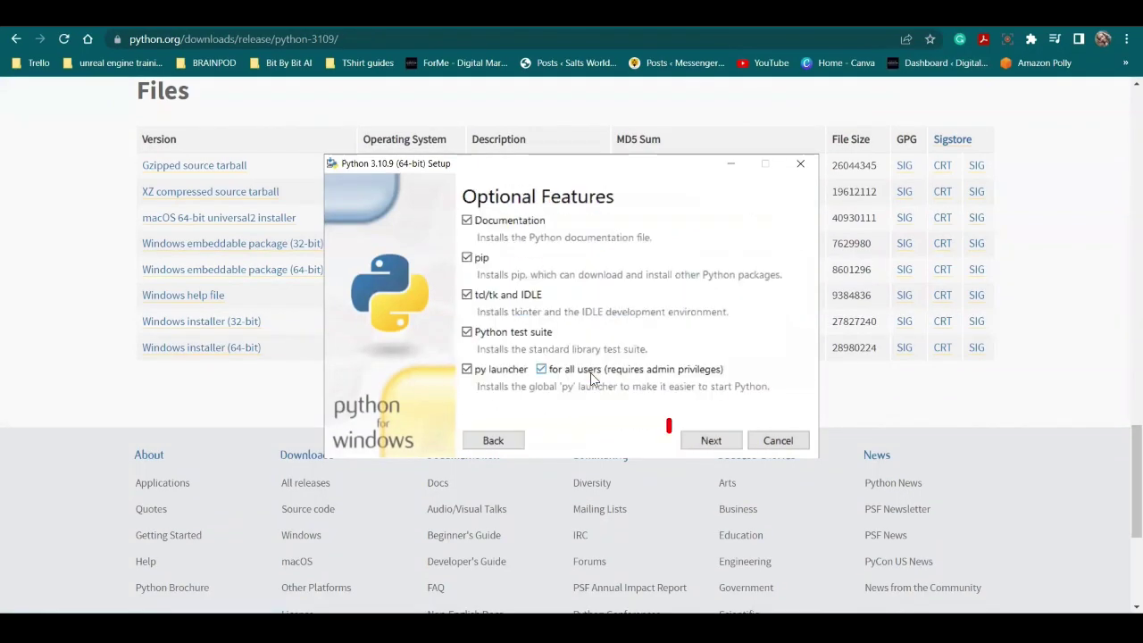
{"action": "left_click", "coordinate": [711, 442]}
{"action": "left_click", "coordinate": [466, 276]}
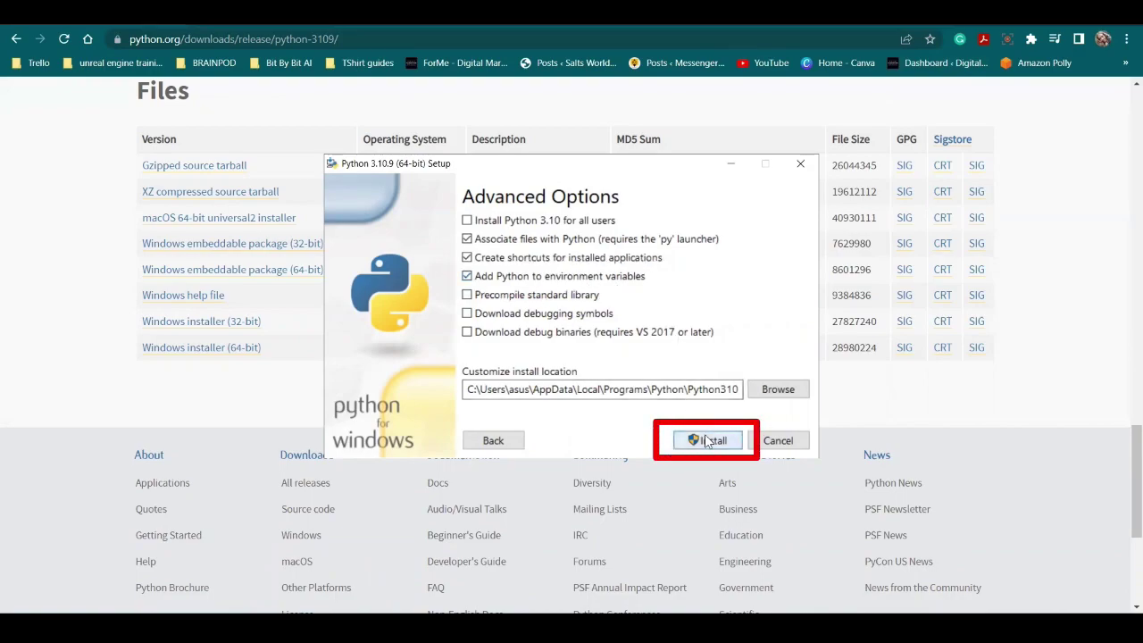
{"action": "left_click", "coordinate": [707, 440]}
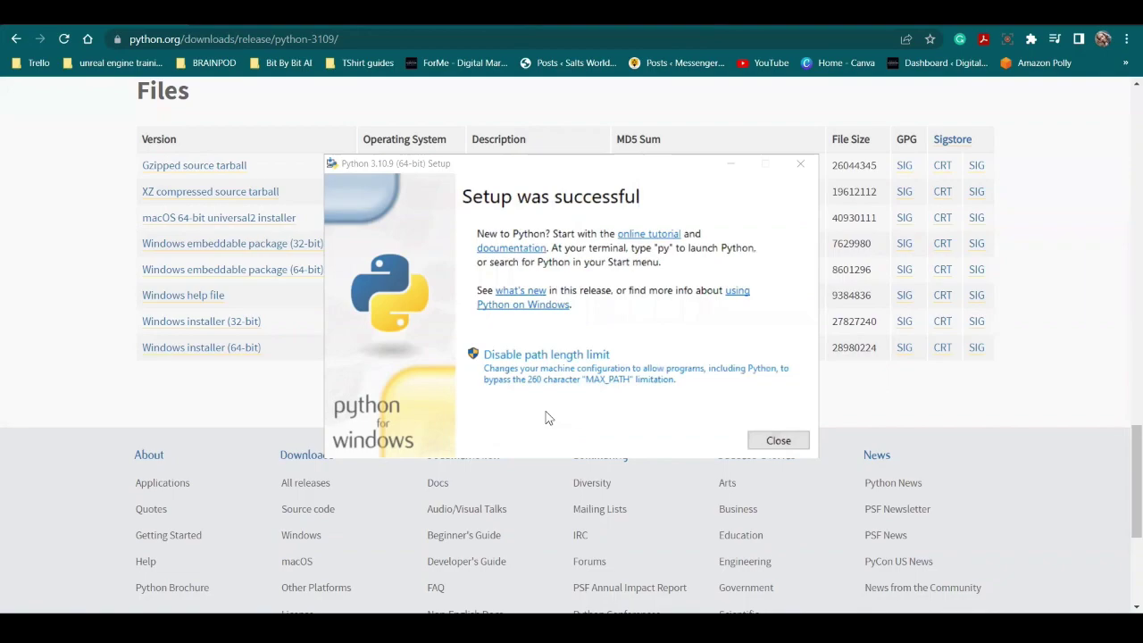
{"action": "left_click", "coordinate": [774, 438]}
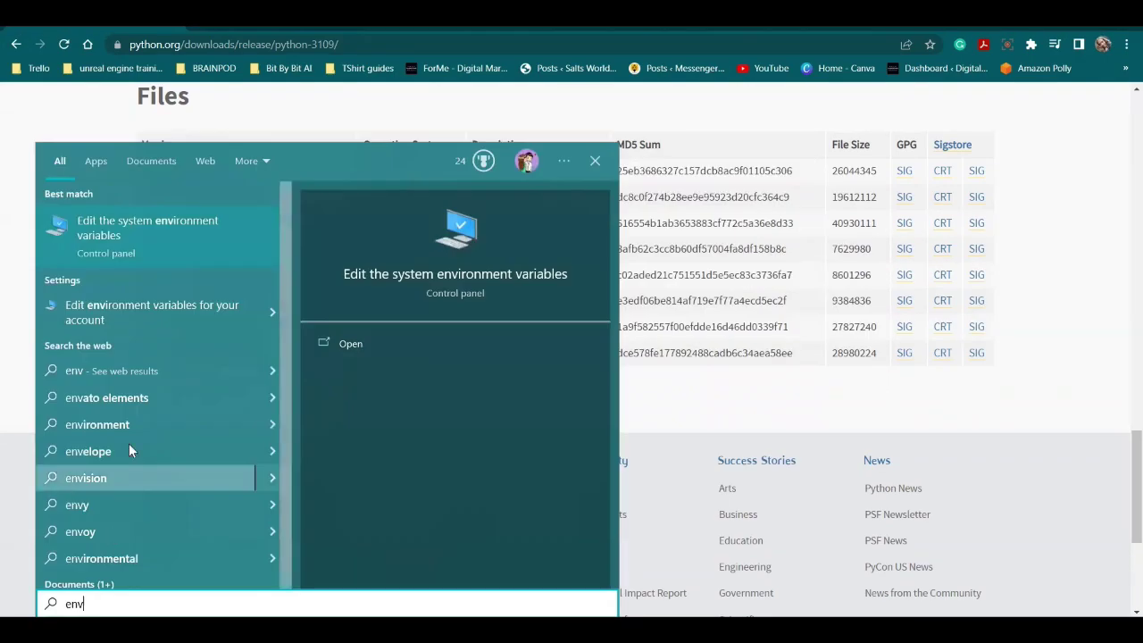
{"action": "left_click", "coordinate": [116, 238]}
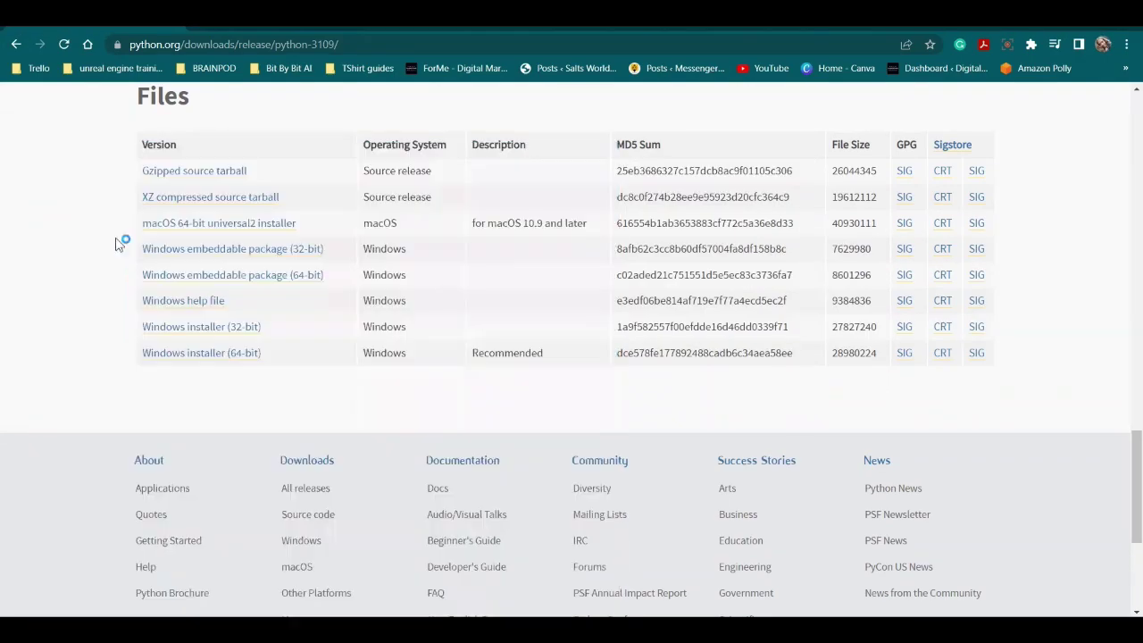
Inspect the user Path variable's entries in Environment Variables.
{"action": "left_click", "coordinate": [302, 308]}
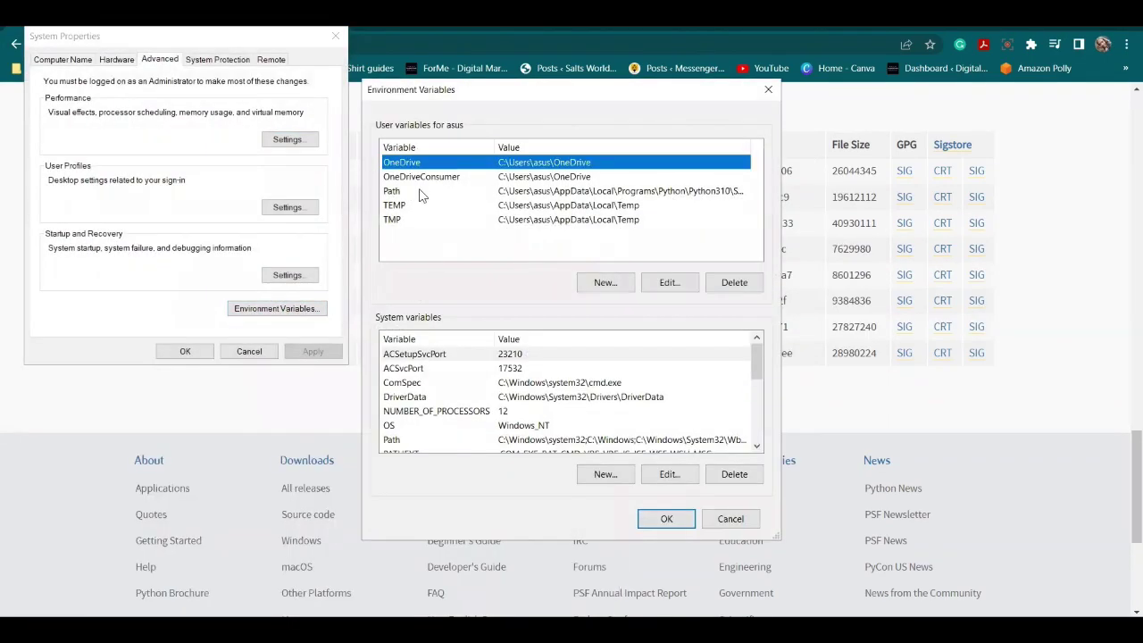
{"action": "double_click", "coordinate": [426, 193]}
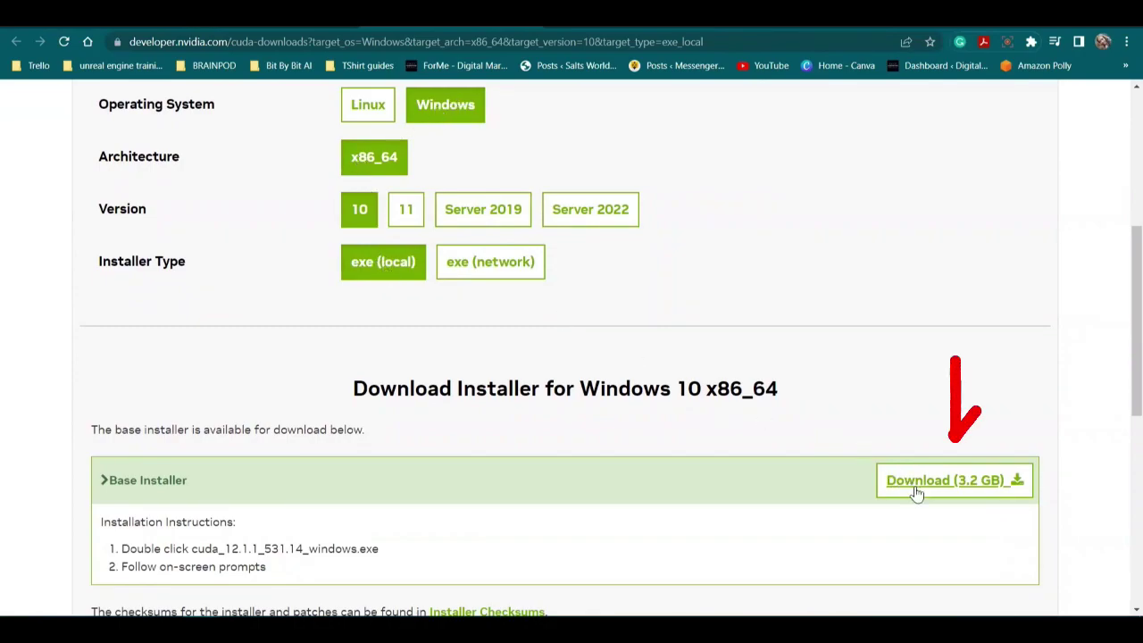
Download CUDA, check the empty Vlad1111 folder, and return to the README's Install section.
{"action": "scroll", "coordinate": [917, 494], "scroll_direction": "down", "scroll_amount": 1}
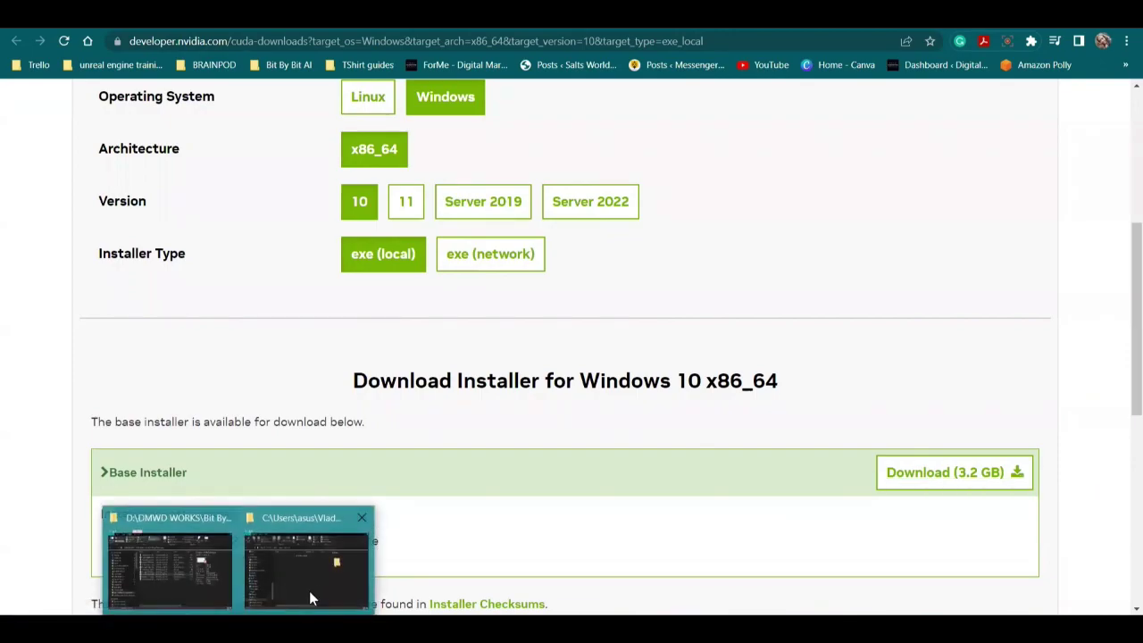
{"action": "left_click", "coordinate": [319, 587]}
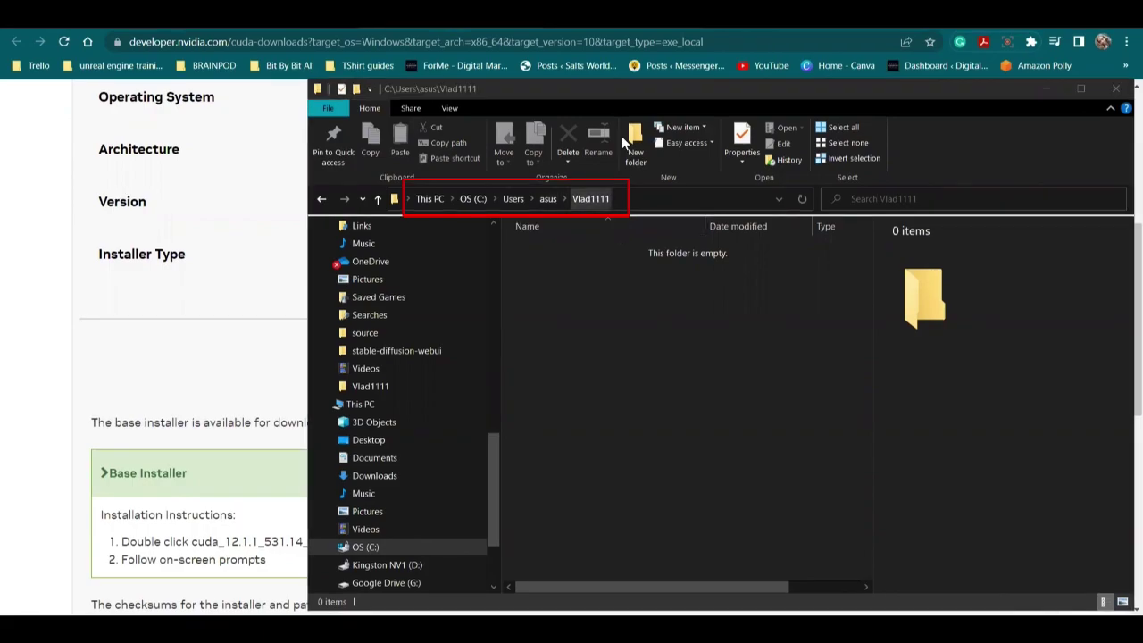
{"action": "left_click", "coordinate": [590, 27]}
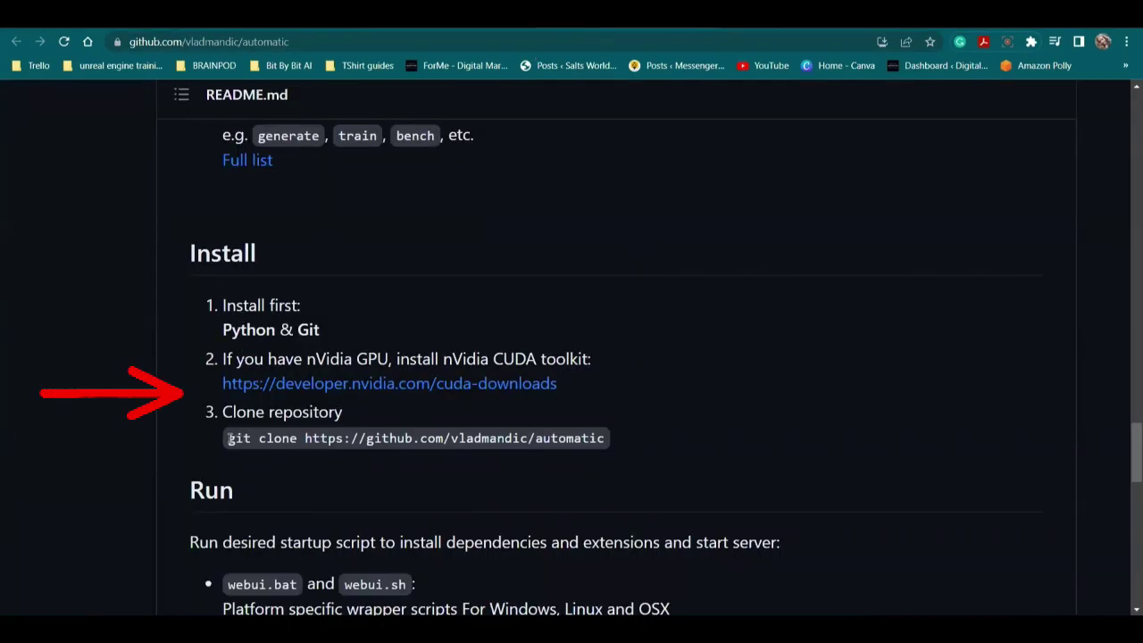
Copy the git clone command and open a Command Prompt in the Vlad1111 folder.
{"action": "left_click_drag", "start_coordinate": [231, 439], "coordinate": [613, 441]}
{"action": "key", "text": "ctrl+c"}
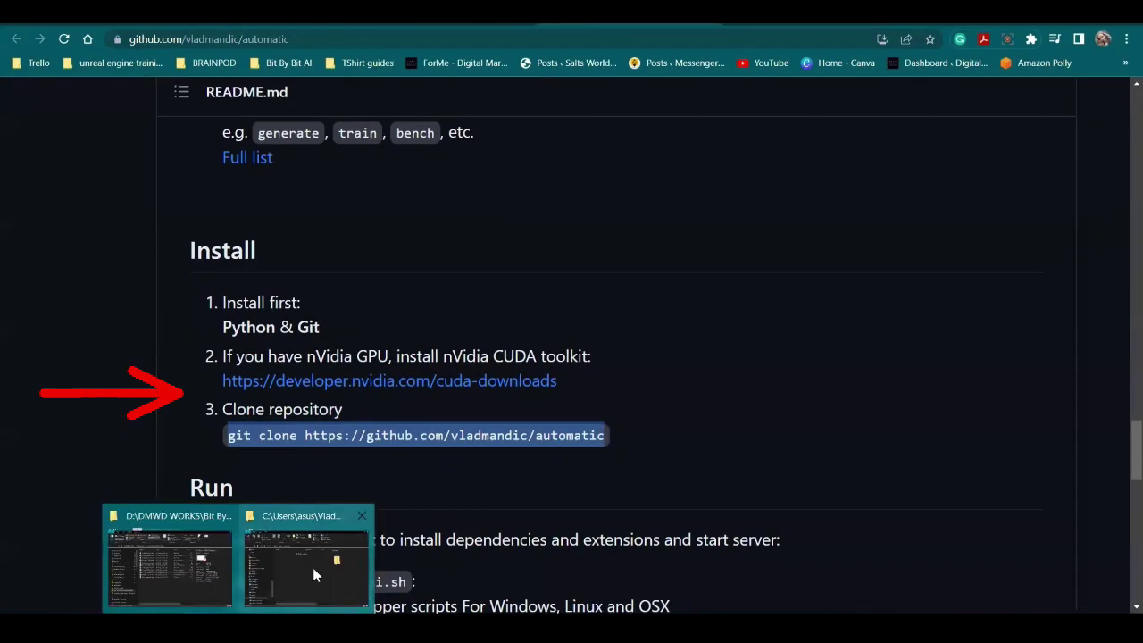
{"action": "left_click", "coordinate": [314, 566]}
{"action": "left_click", "coordinate": [619, 197]}
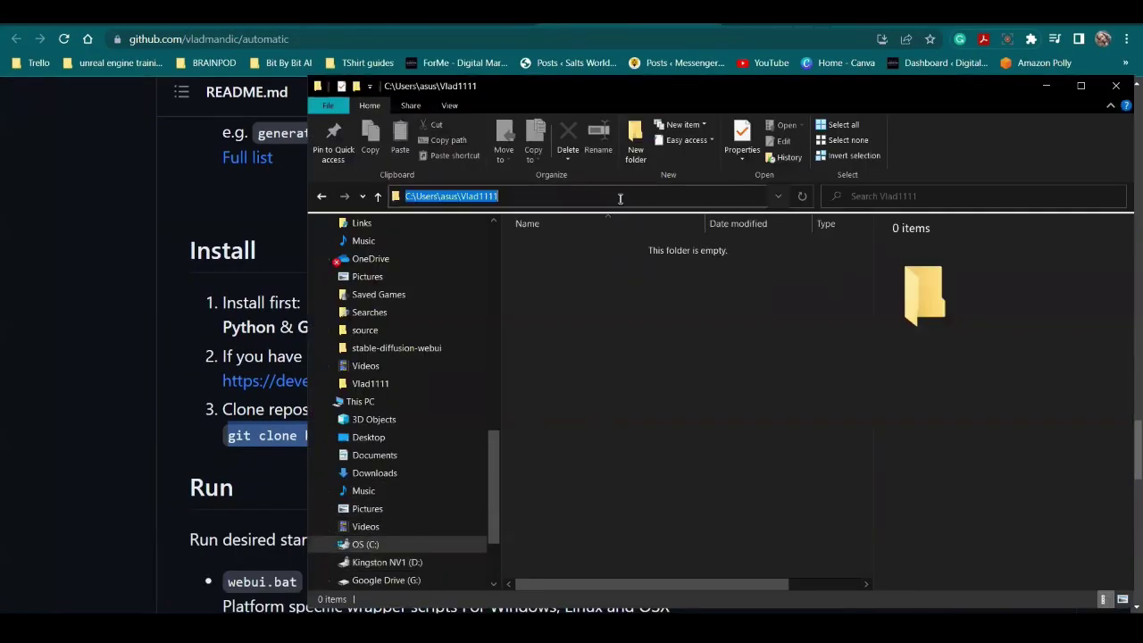
{"action": "type", "text": "cmd"}
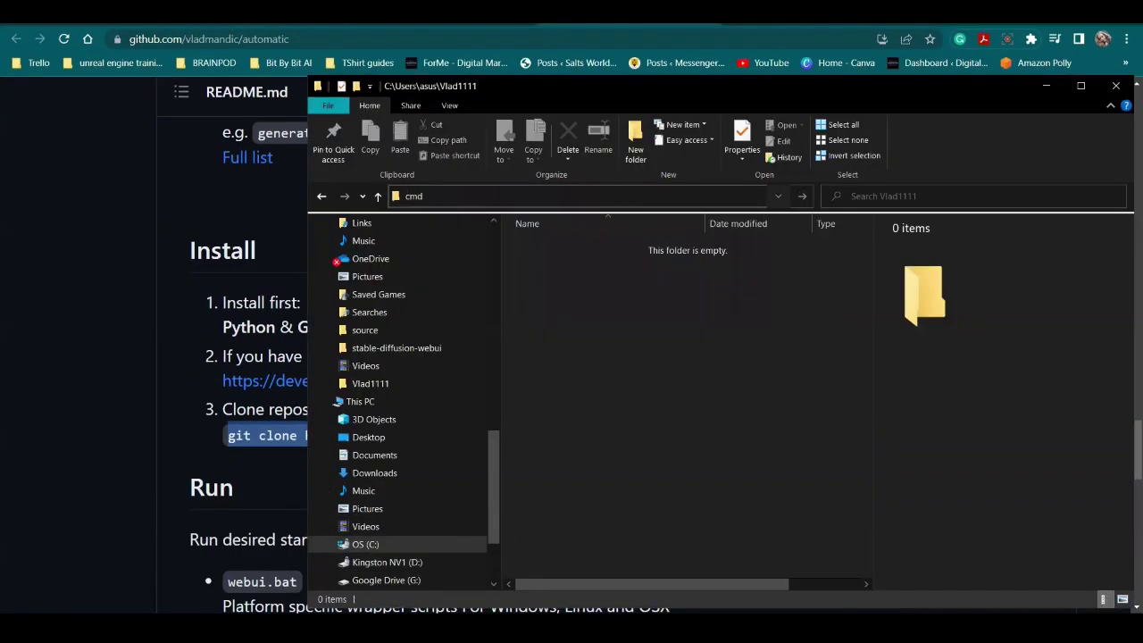
{"action": "key", "text": "Return"}
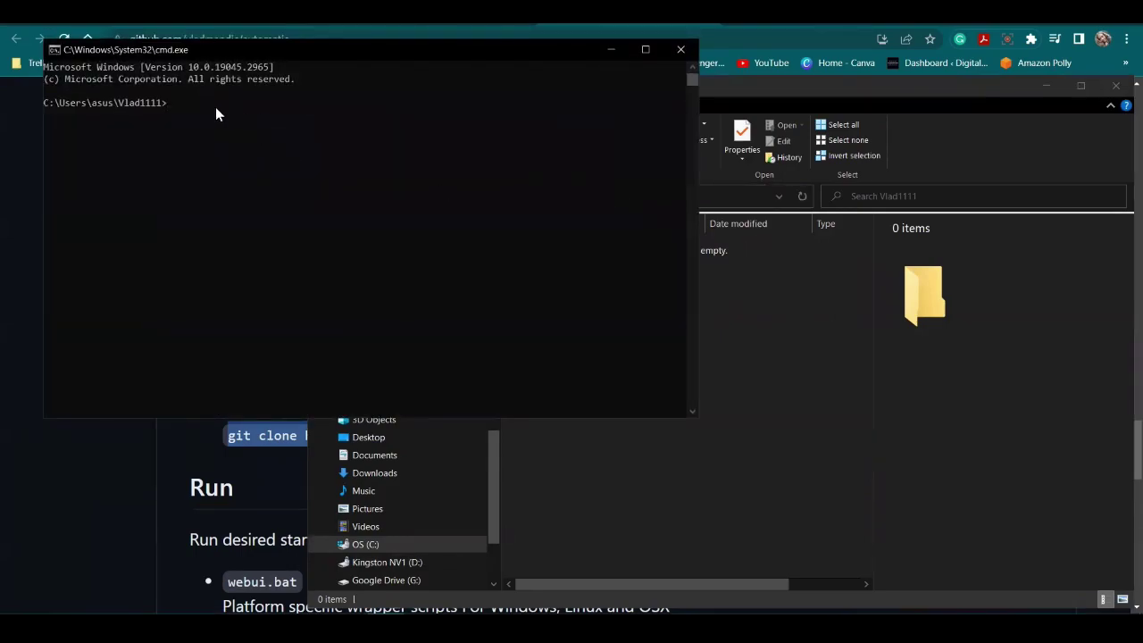
{"action": "right_click", "coordinate": [184, 106]}
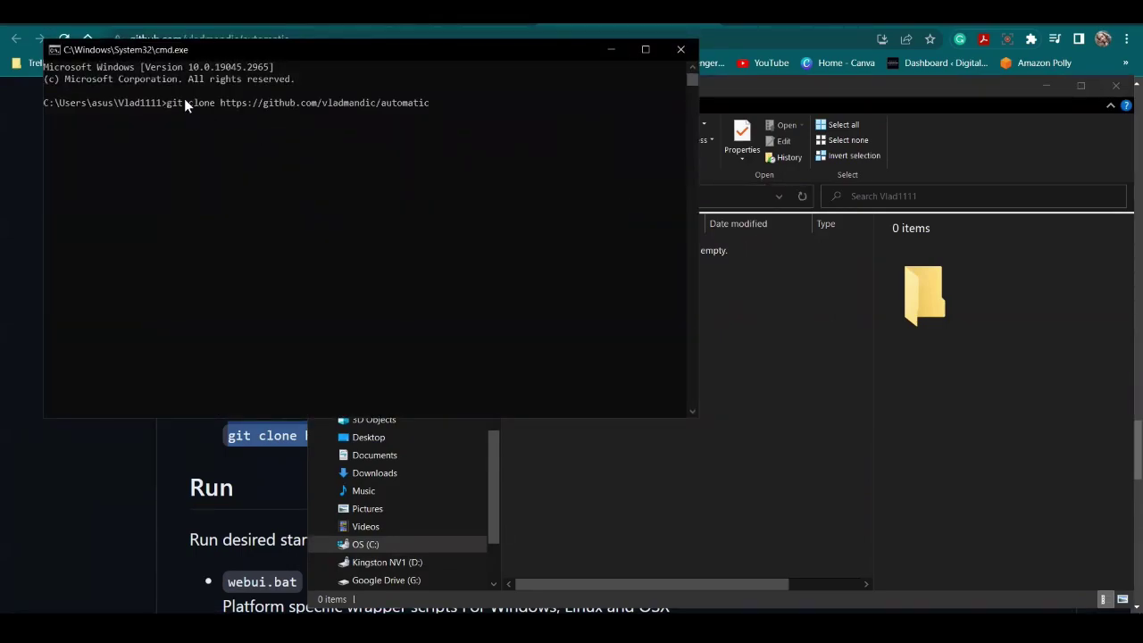
{"action": "key", "text": "Return"}
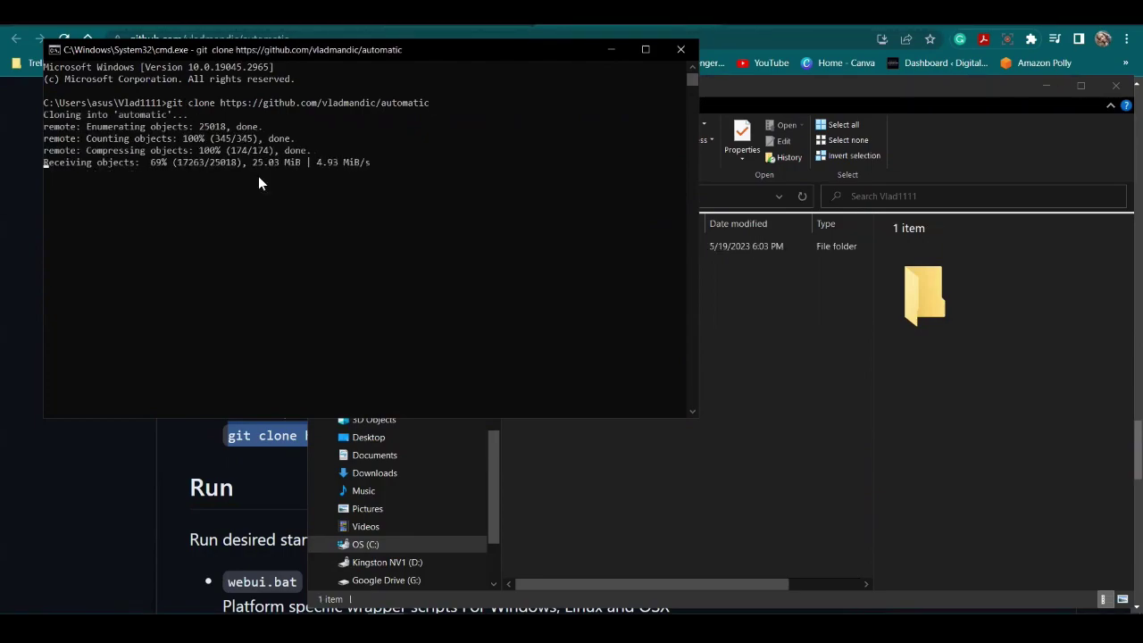
{"action": "key", "text": "alt+Tab"}
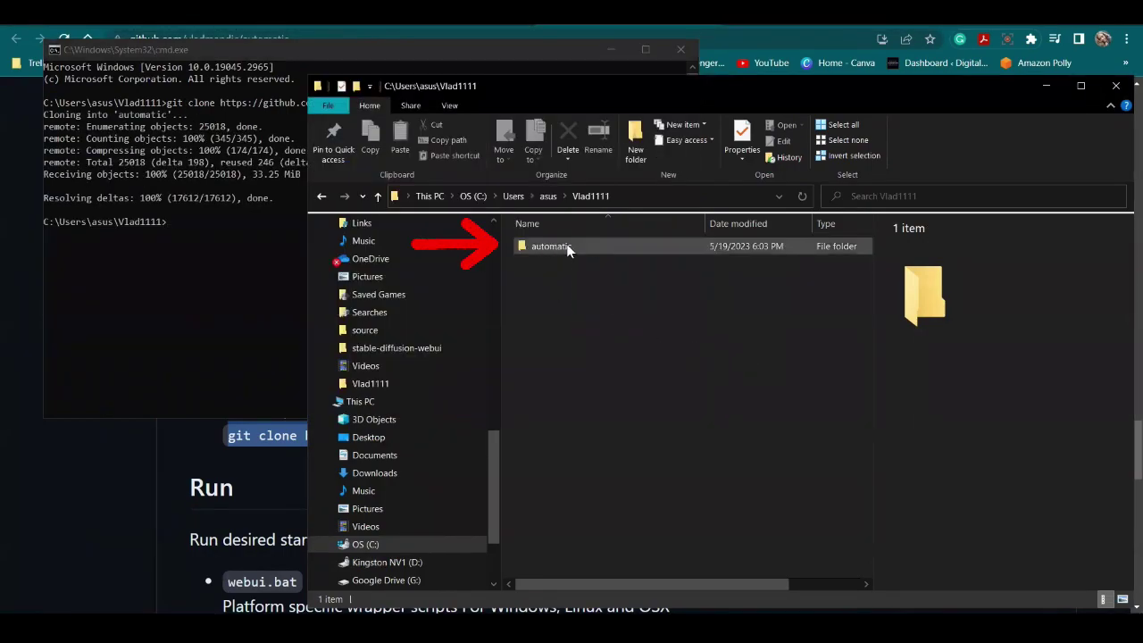
Open the cloned automatic folder, confirm webui.bat among its 28 items, and return to the README.
{"action": "double_click", "coordinate": [558, 242]}
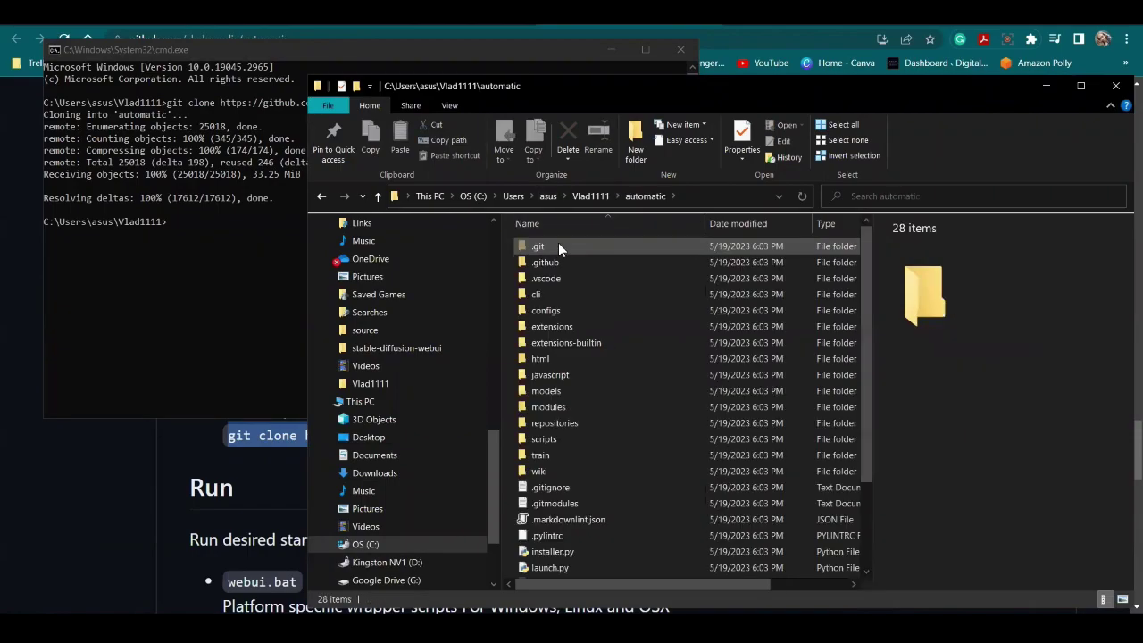
{"action": "left_click_drag", "start_coordinate": [864, 384], "coordinate": [862, 511]}
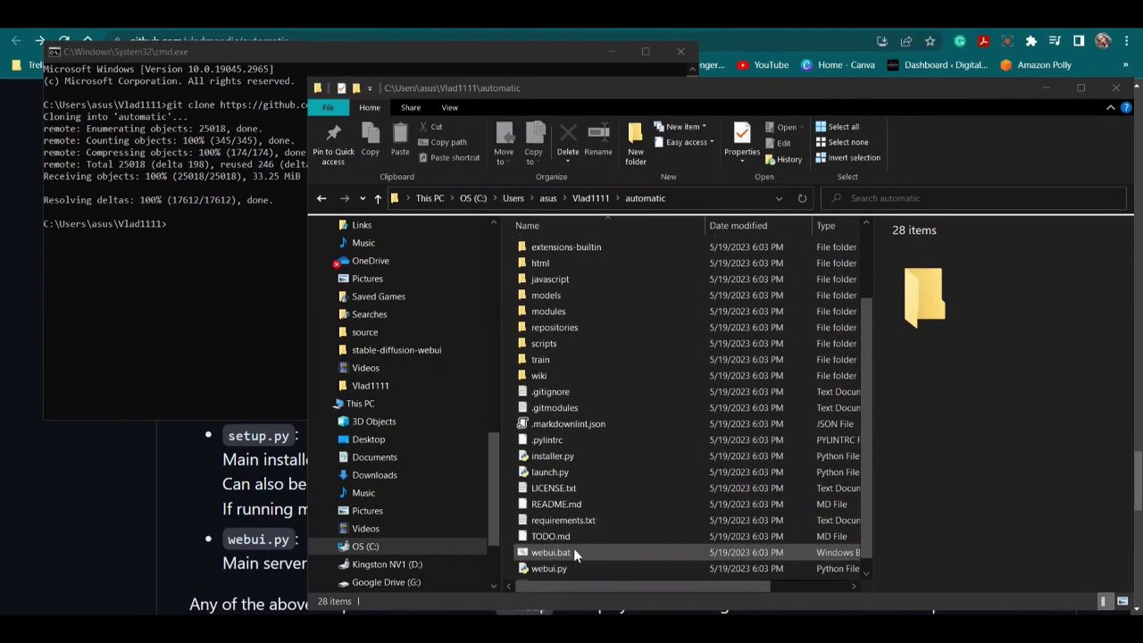
{"action": "left_click", "coordinate": [165, 502]}
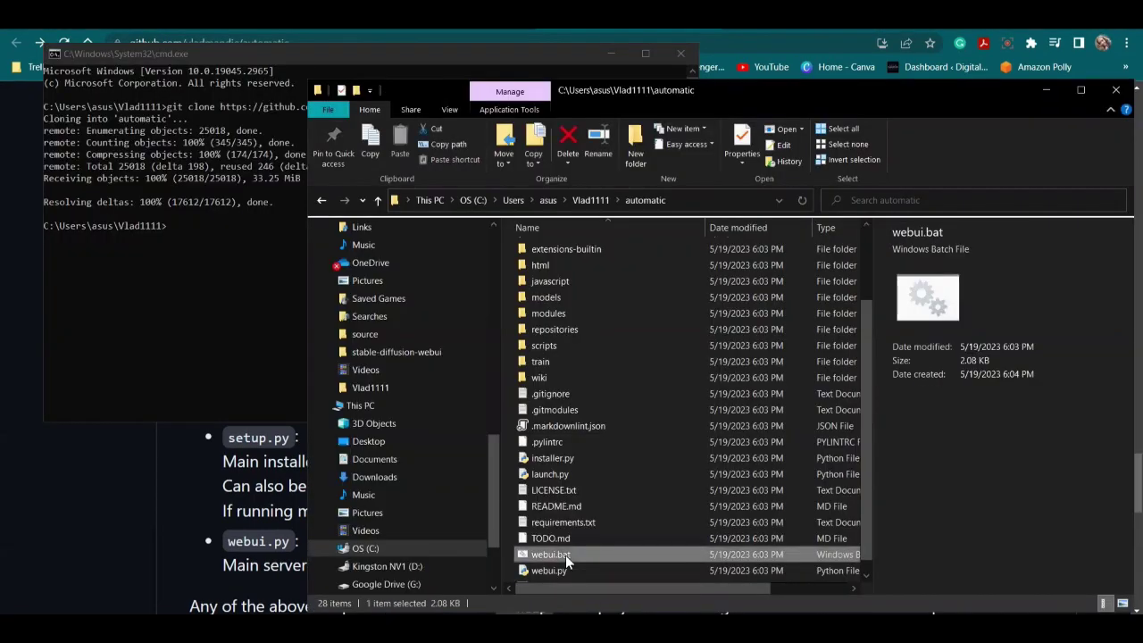
Start webui.bat and answer y to download the default v1-5-pruned-emaonly model.
{"action": "double_click", "coordinate": [565, 554]}
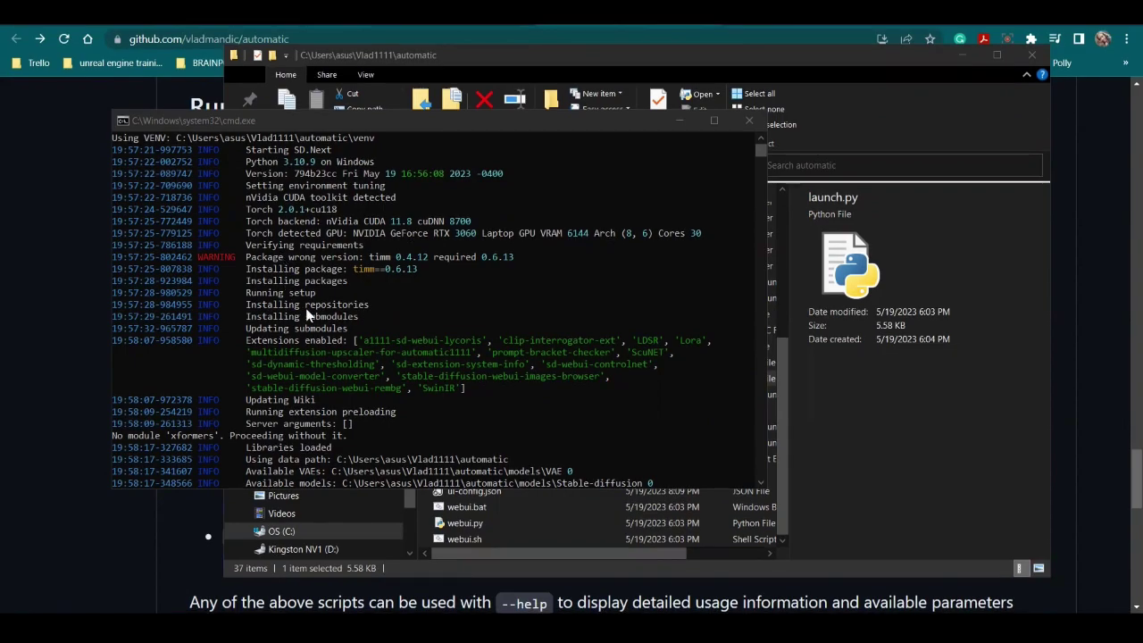
{"action": "left_click", "coordinate": [758, 483]}
{"action": "type", "text": "y"}
{"action": "key", "text": "Return"}
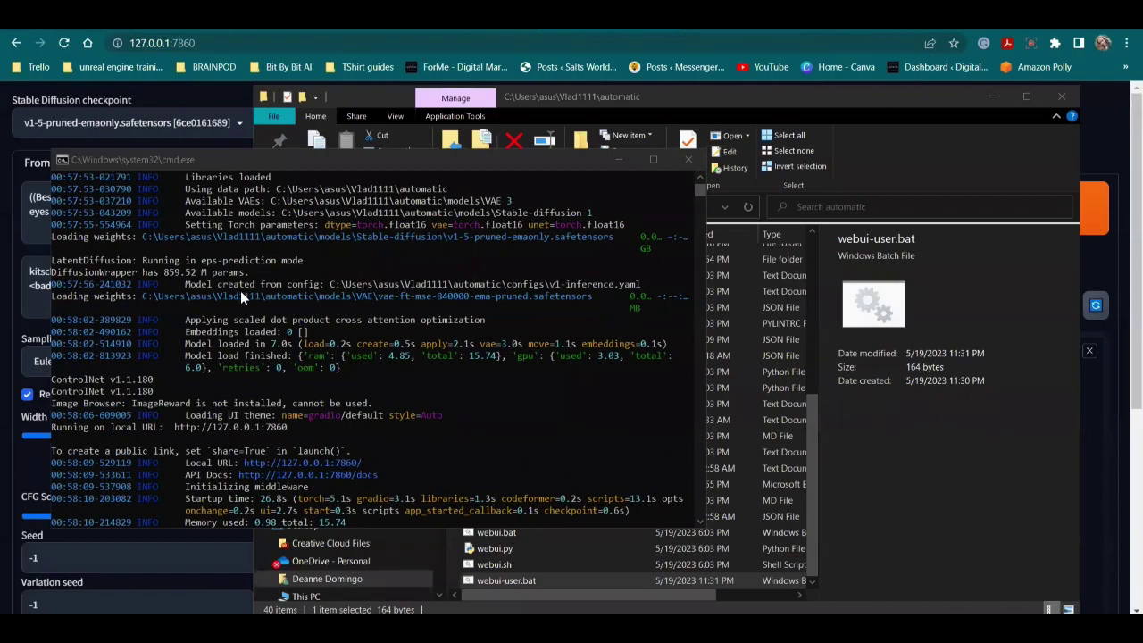
{"action": "left_click", "coordinate": [175, 427]}
{"action": "left_click_drag", "start_coordinate": [174, 425], "coordinate": [255, 425]}
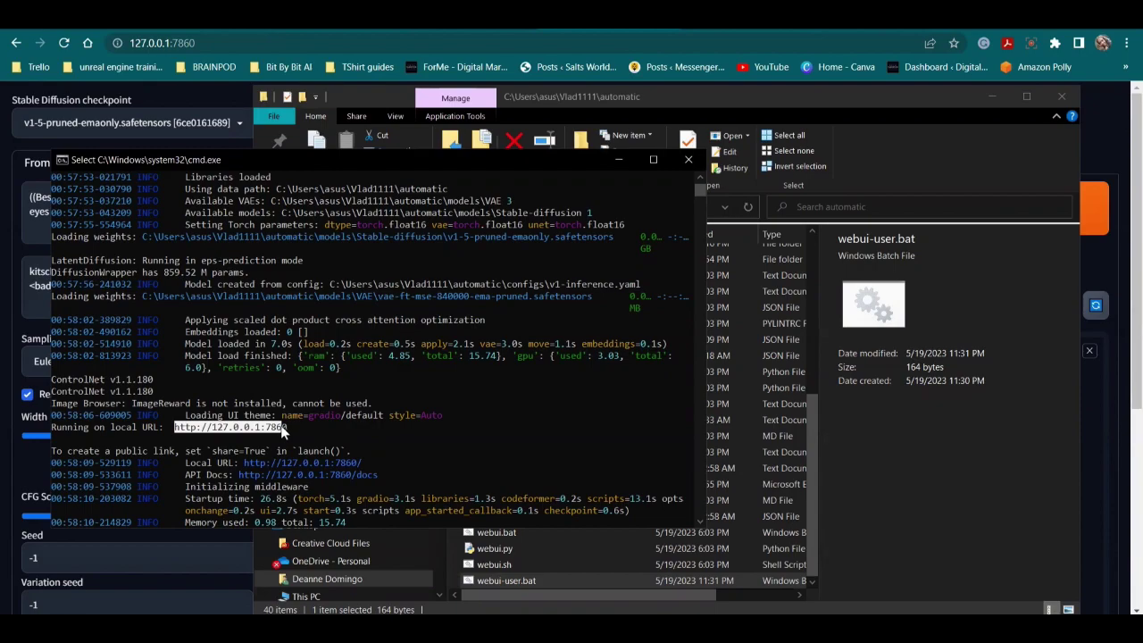
{"action": "left_click", "coordinate": [823, 43]}
{"action": "key", "text": "ctrl+t"}
{"action": "type", "text": "http://127.0.0.1:7860"}
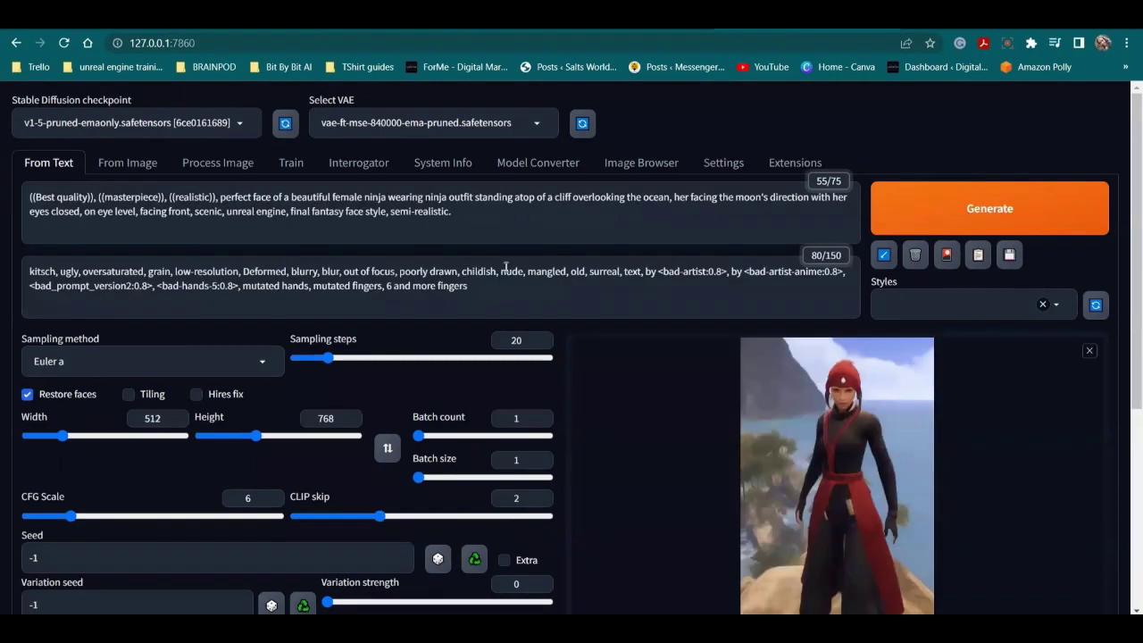
{"action": "left_click", "coordinate": [724, 164]}
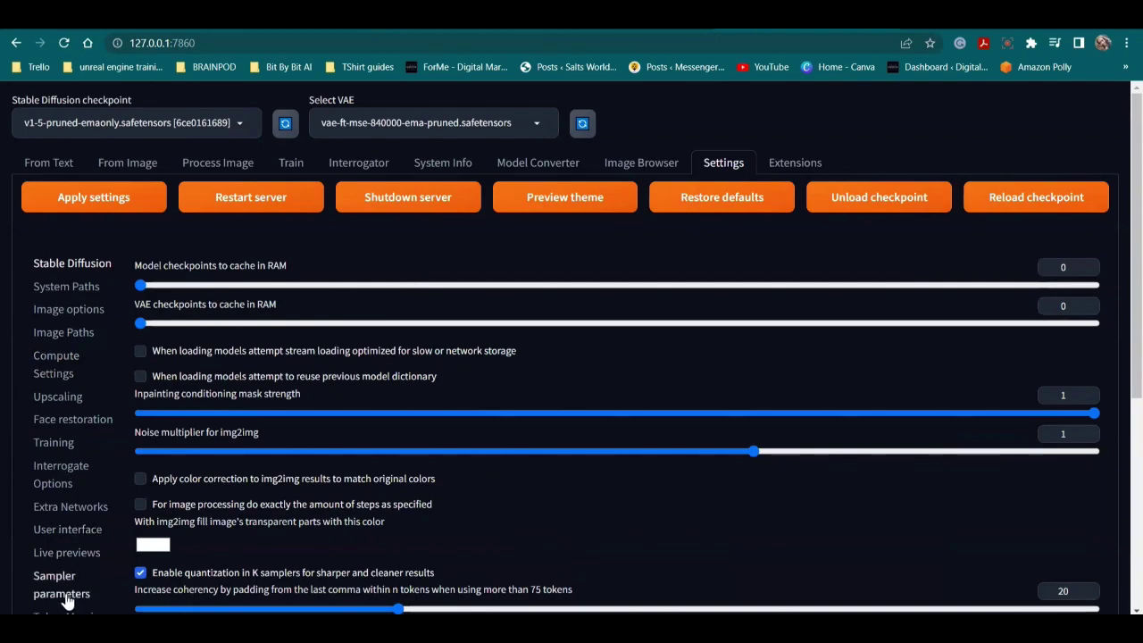
Keep gradio/default as the UI theme in User interface settings after previewing it.
{"action": "left_click", "coordinate": [56, 531]}
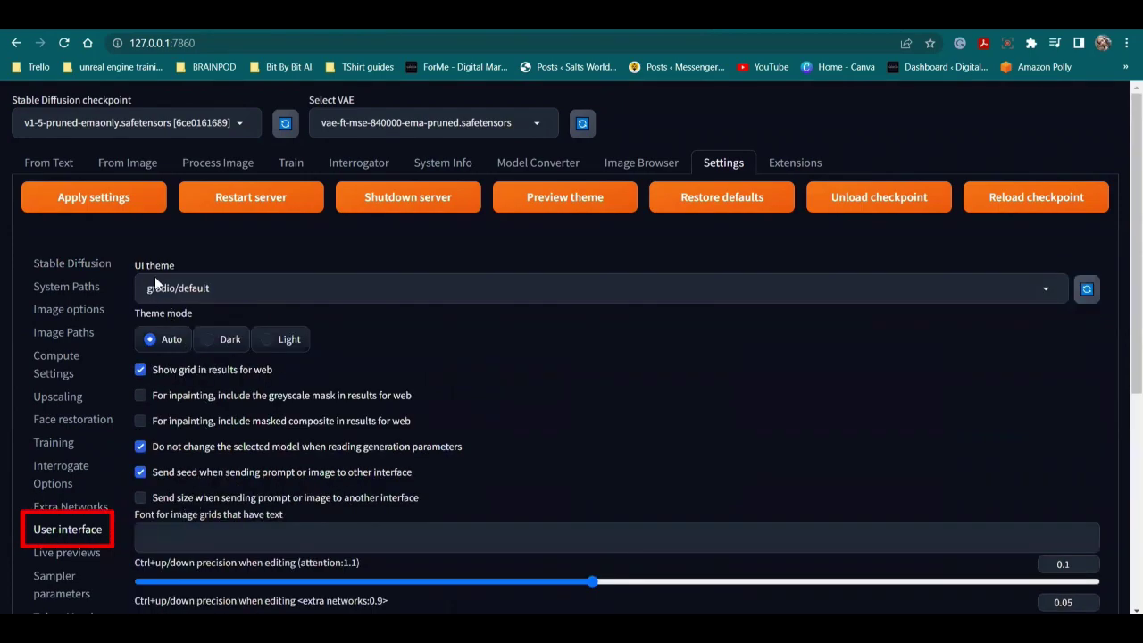
{"action": "left_click", "coordinate": [297, 284]}
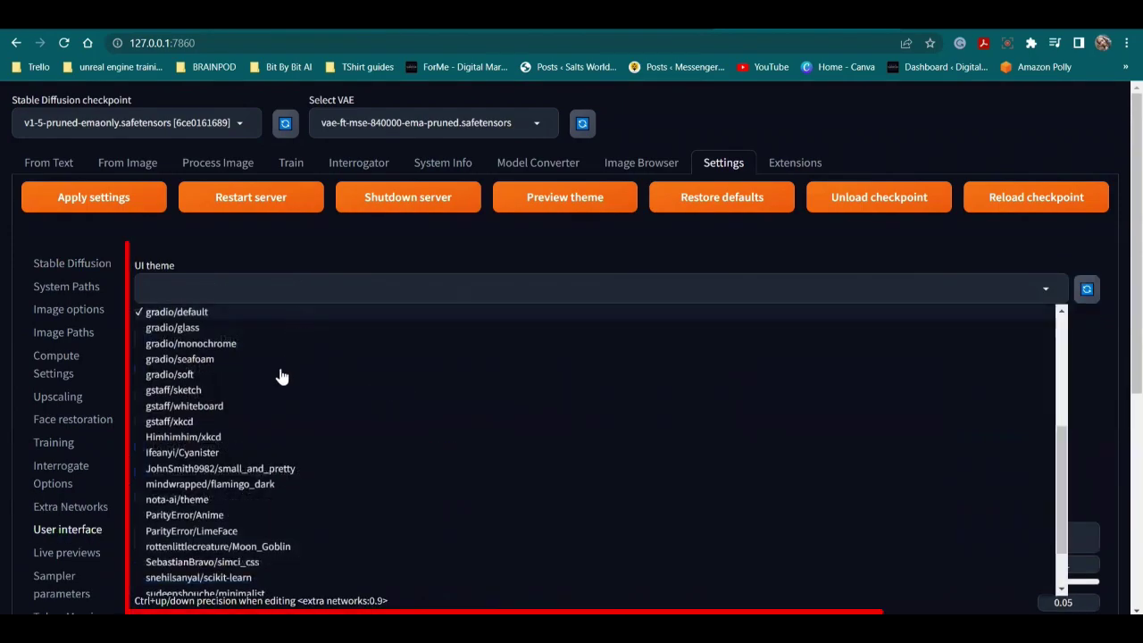
{"action": "left_click", "coordinate": [224, 315]}
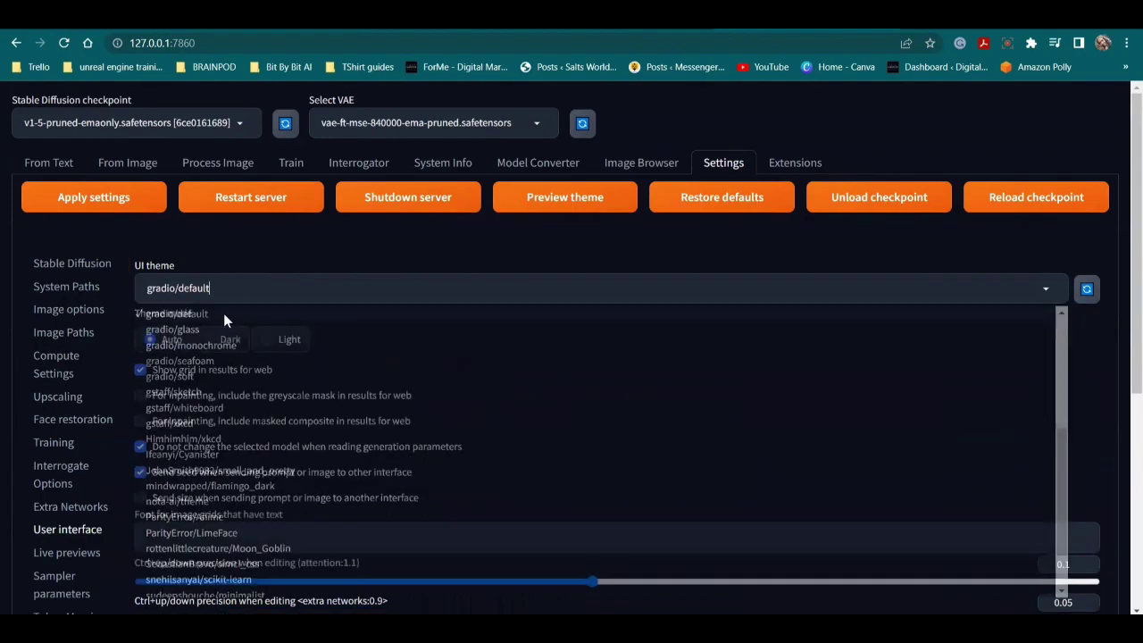
{"action": "left_click", "coordinate": [563, 199]}
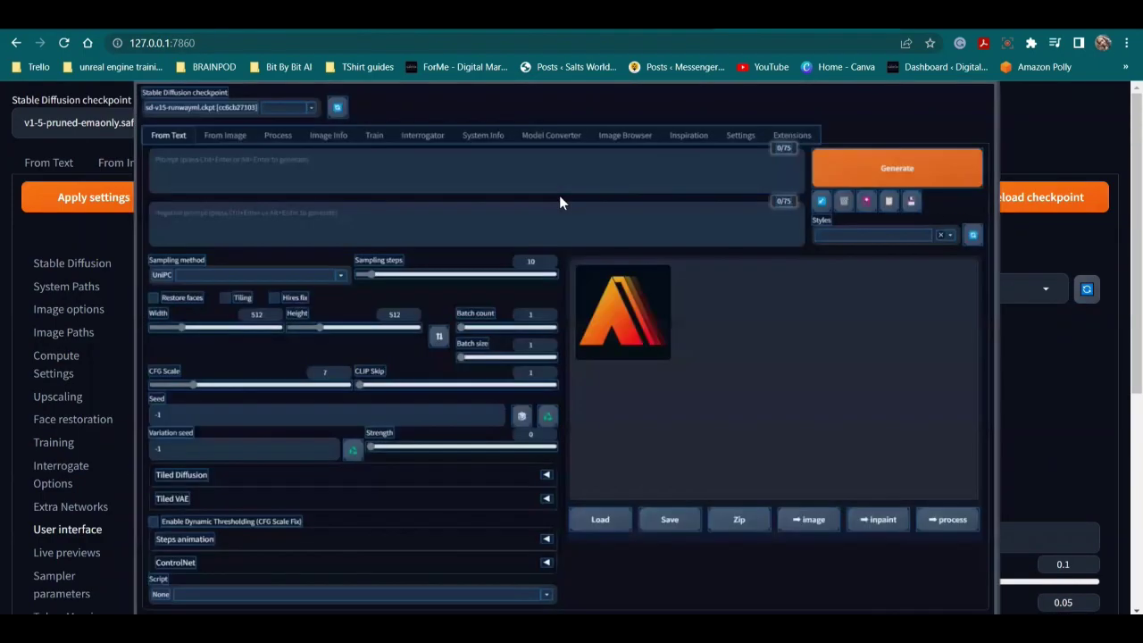
{"action": "key", "text": "Escape"}
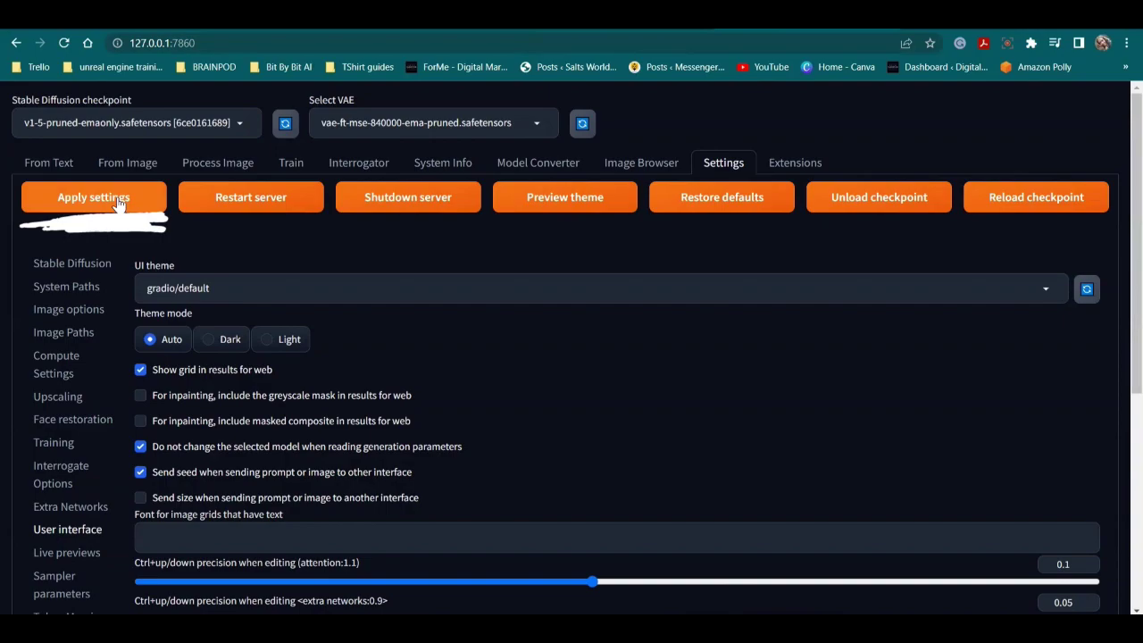
{"action": "key", "text": "alt+Tab"}
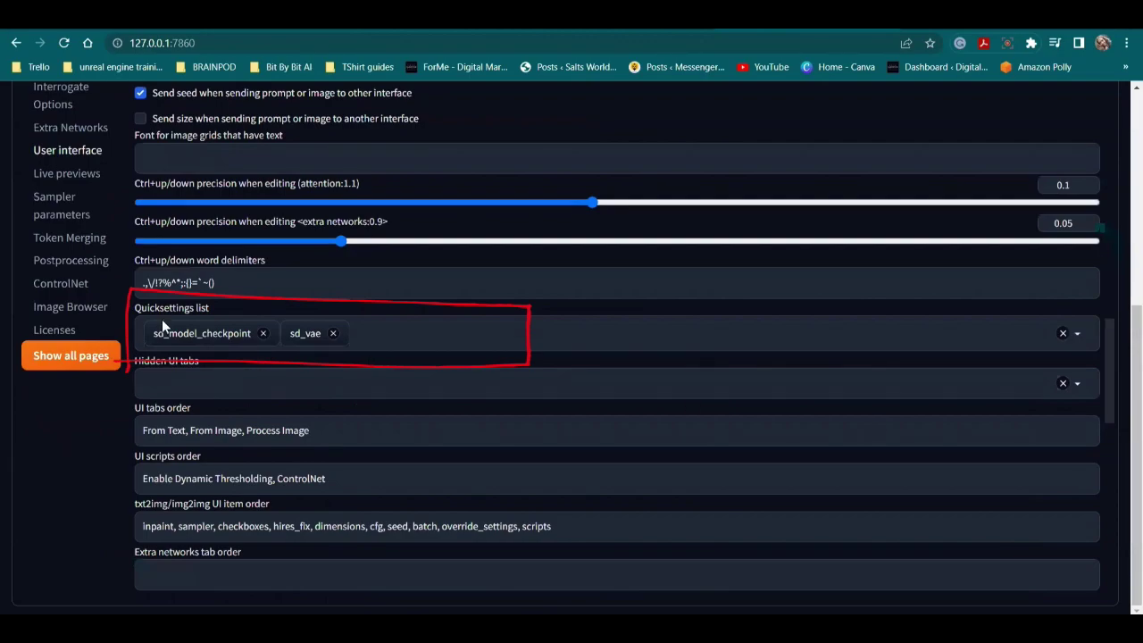
Confirm sd_vae in the Quicksettings list and open the Select VAE dropdown.
{"action": "left_click", "coordinate": [369, 333]}
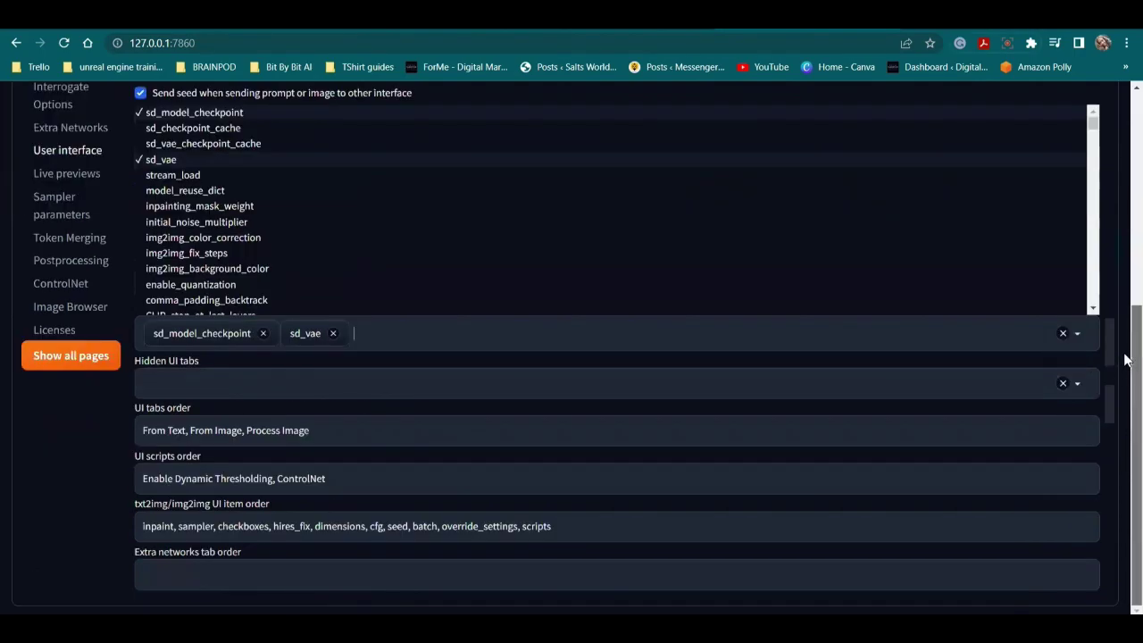
{"action": "scroll", "coordinate": [1123, 366], "scroll_direction": "up", "scroll_amount": 5}
{"action": "left_click", "coordinate": [533, 114]}
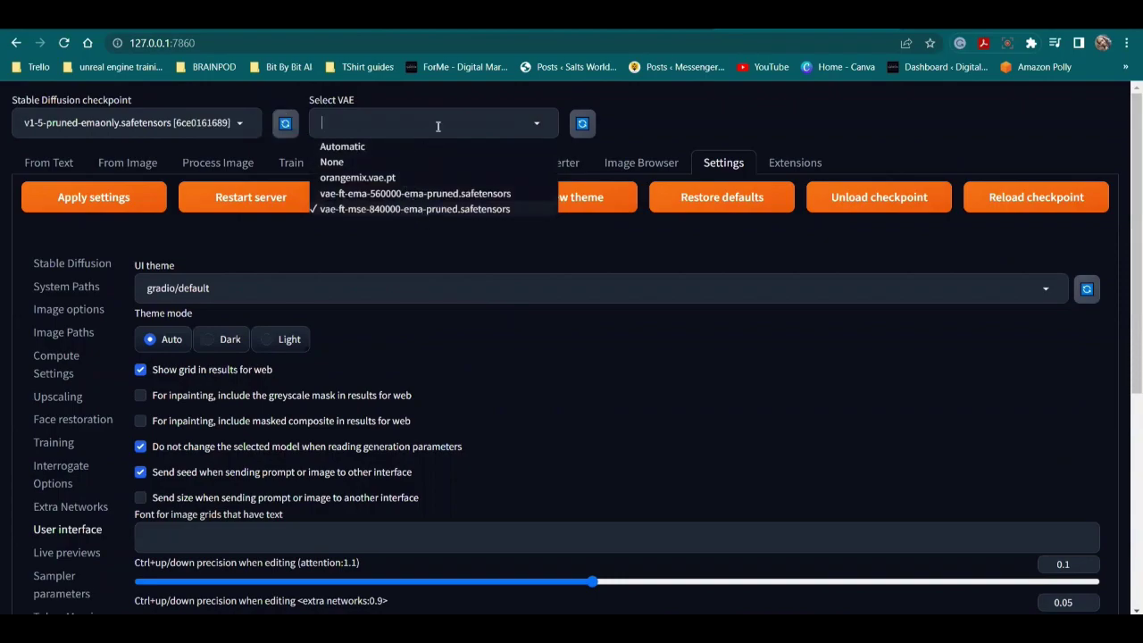
Keep vae-ft-mse-840000-ema-pruned as the VAE and view the From Image page's Just resize 512×512 settings.
{"action": "left_click", "coordinate": [644, 125]}
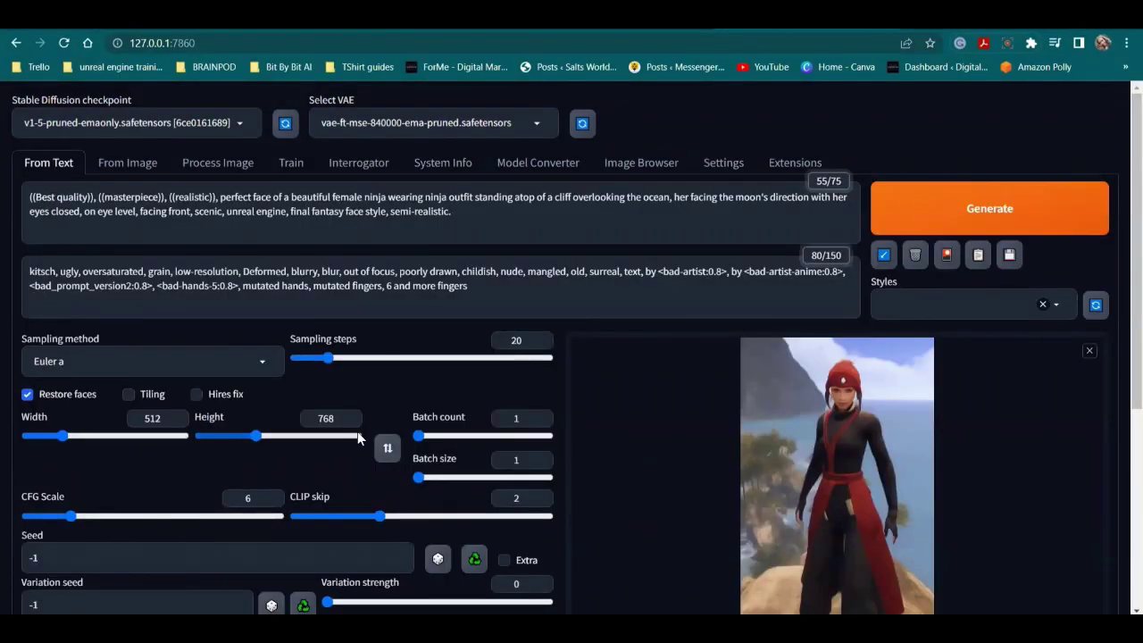
{"action": "scroll", "coordinate": [1124, 451], "scroll_direction": "down", "scroll_amount": 3}
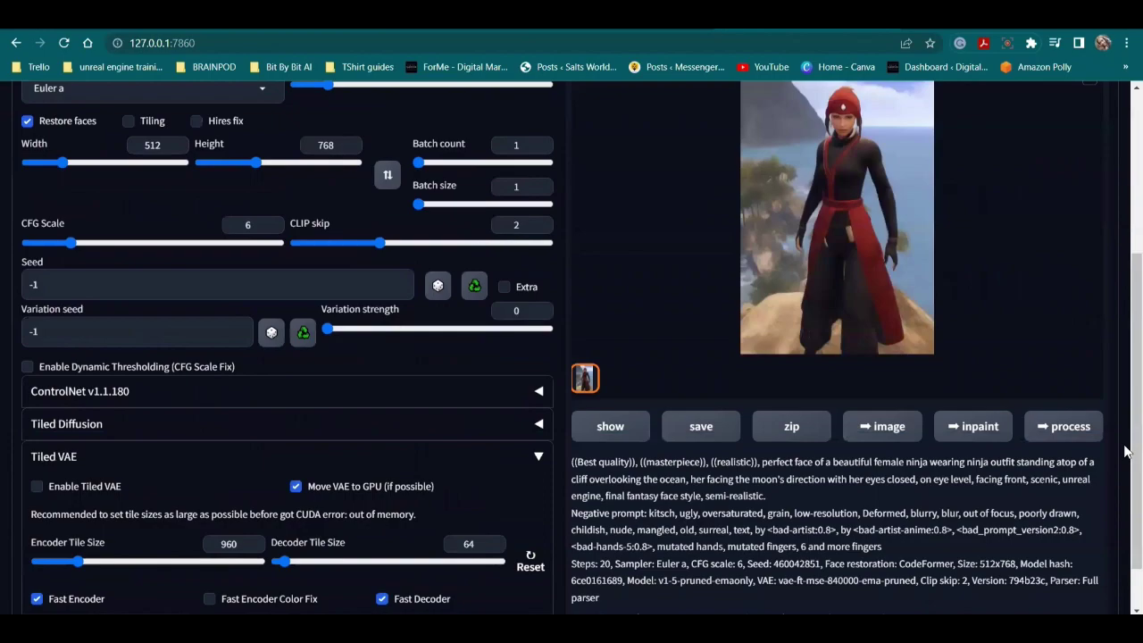
{"action": "scroll", "coordinate": [1124, 451], "scroll_direction": "down", "scroll_amount": 1}
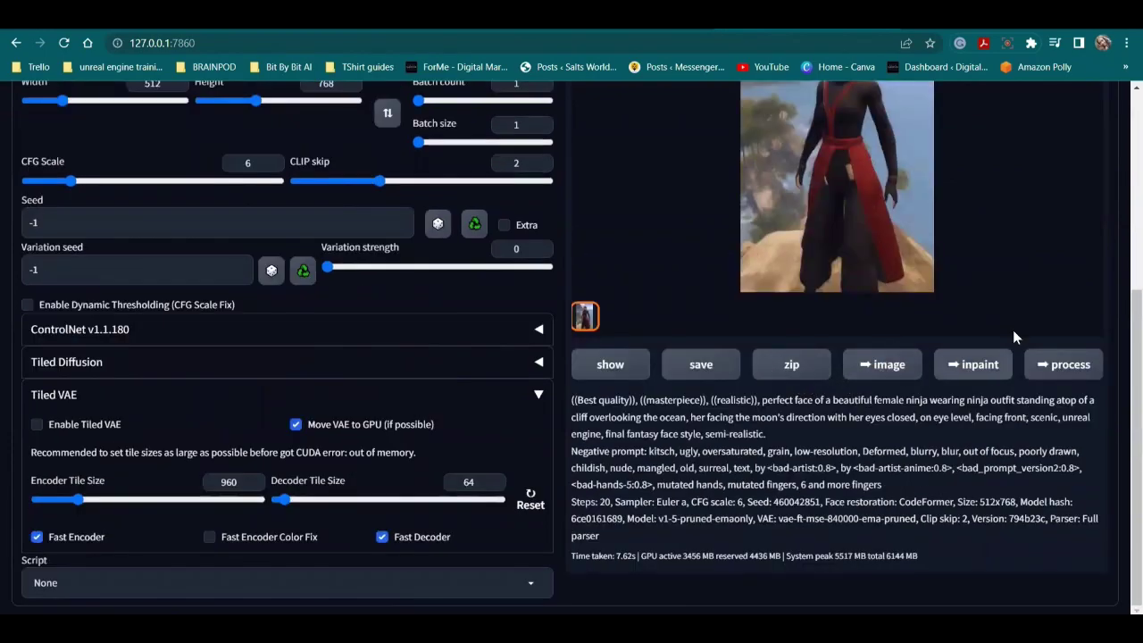
{"action": "scroll", "coordinate": [1129, 229], "scroll_direction": "up", "scroll_amount": 4}
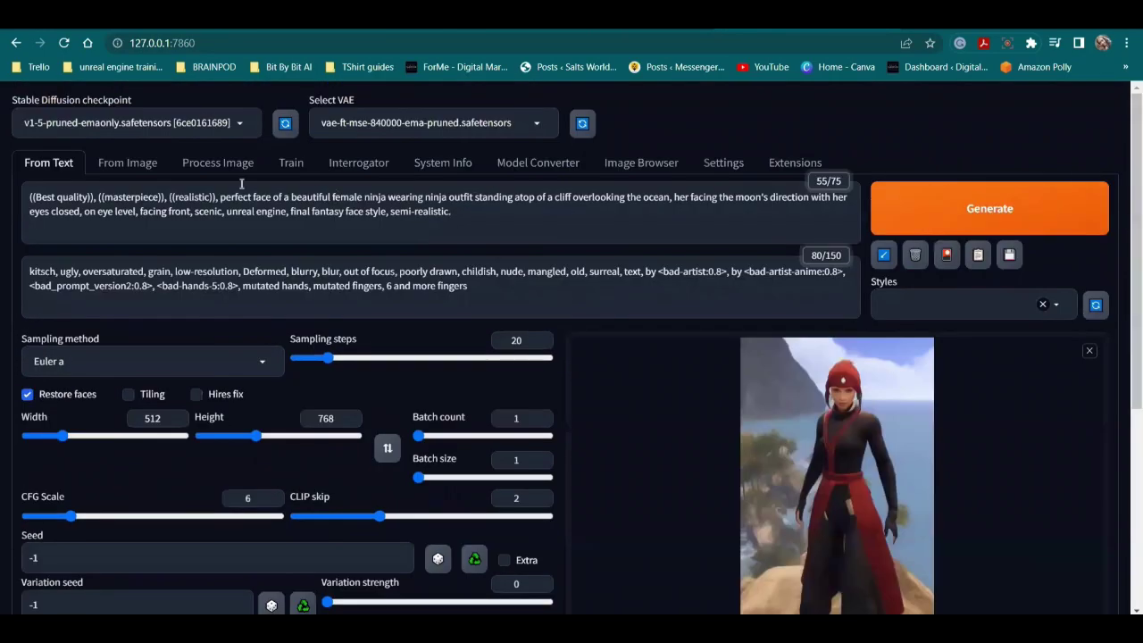
{"action": "left_click", "coordinate": [125, 165]}
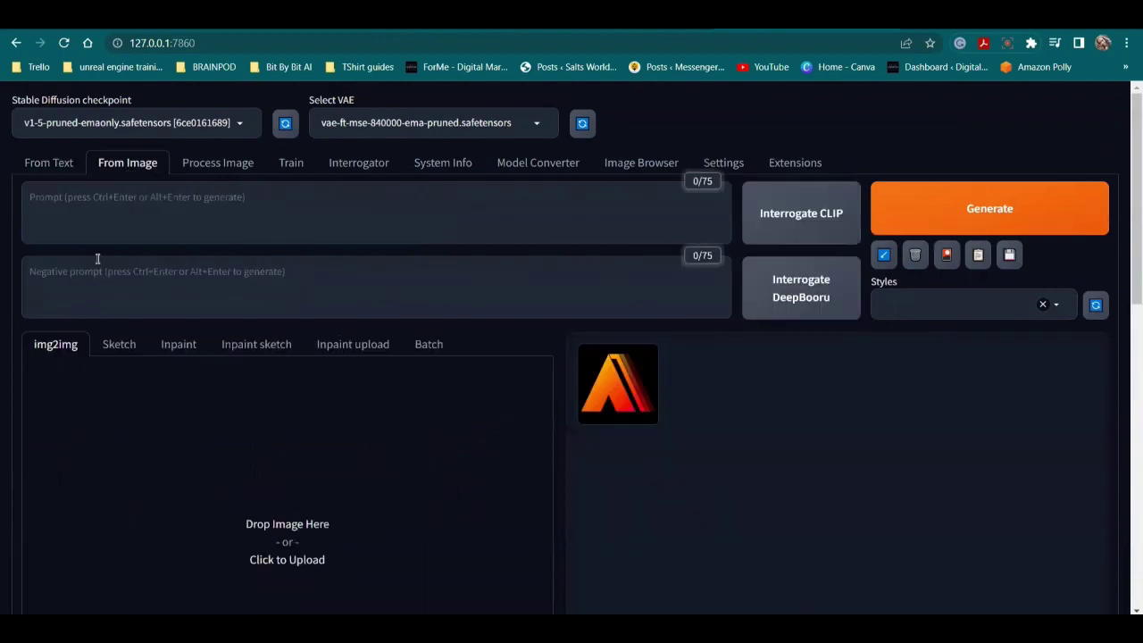
{"action": "scroll", "coordinate": [140, 279], "scroll_direction": "down", "scroll_amount": 5}
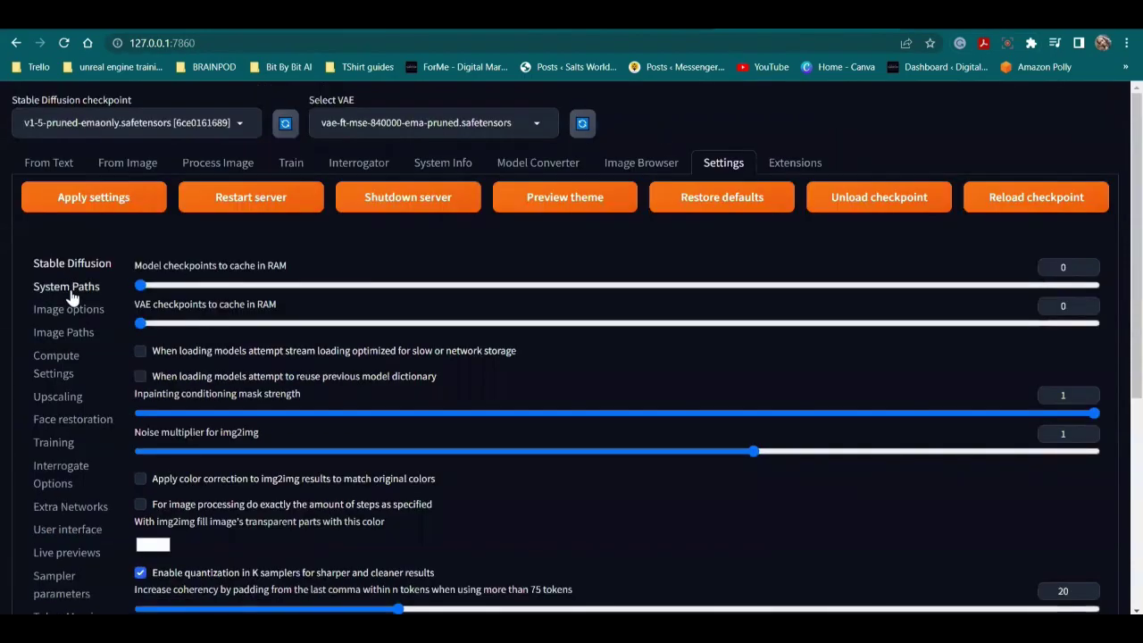
Review the System Paths checkpoint, VAE and embeddings folders, then show the Image options section.
{"action": "left_click", "coordinate": [70, 291]}
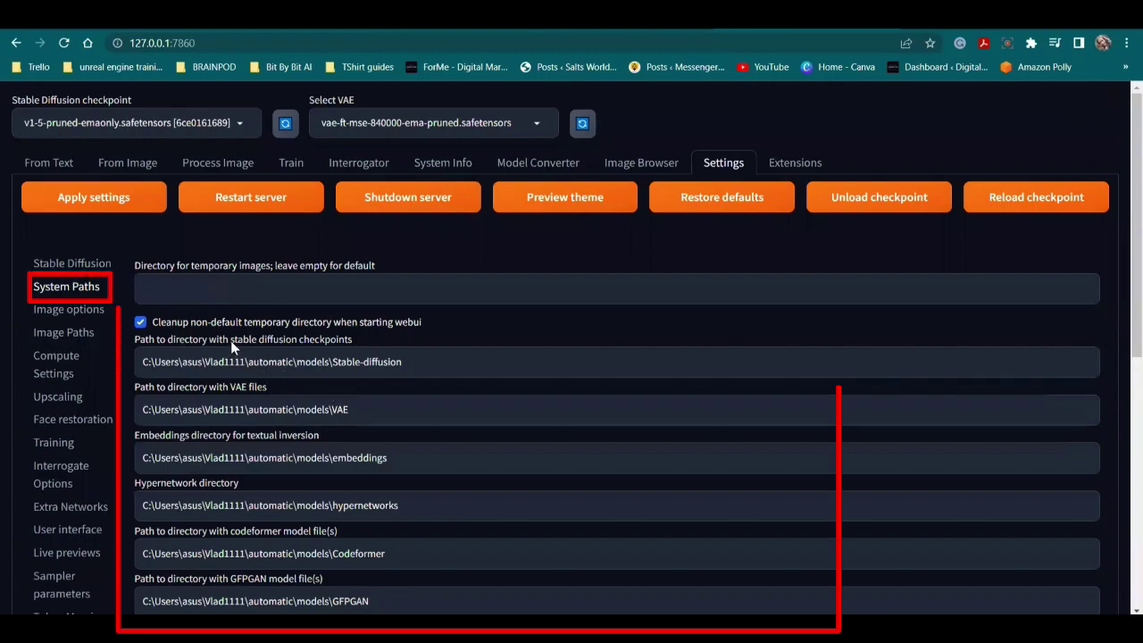
{"action": "left_click_drag", "start_coordinate": [230, 340], "coordinate": [323, 341]}
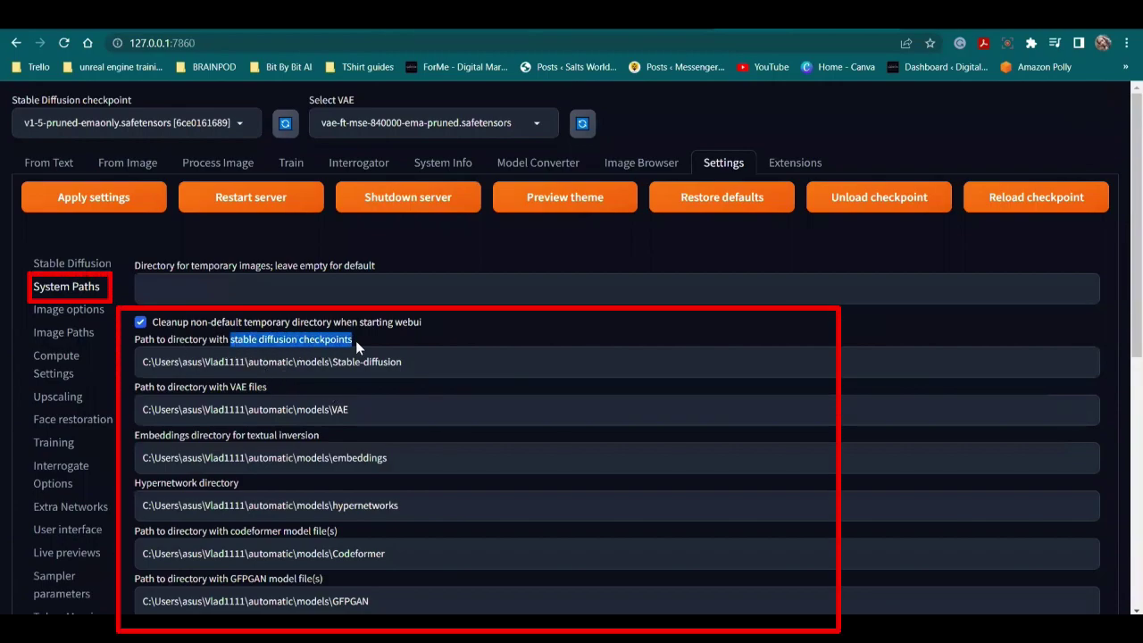
{"action": "left_click_drag", "start_coordinate": [230, 387], "coordinate": [269, 387]}
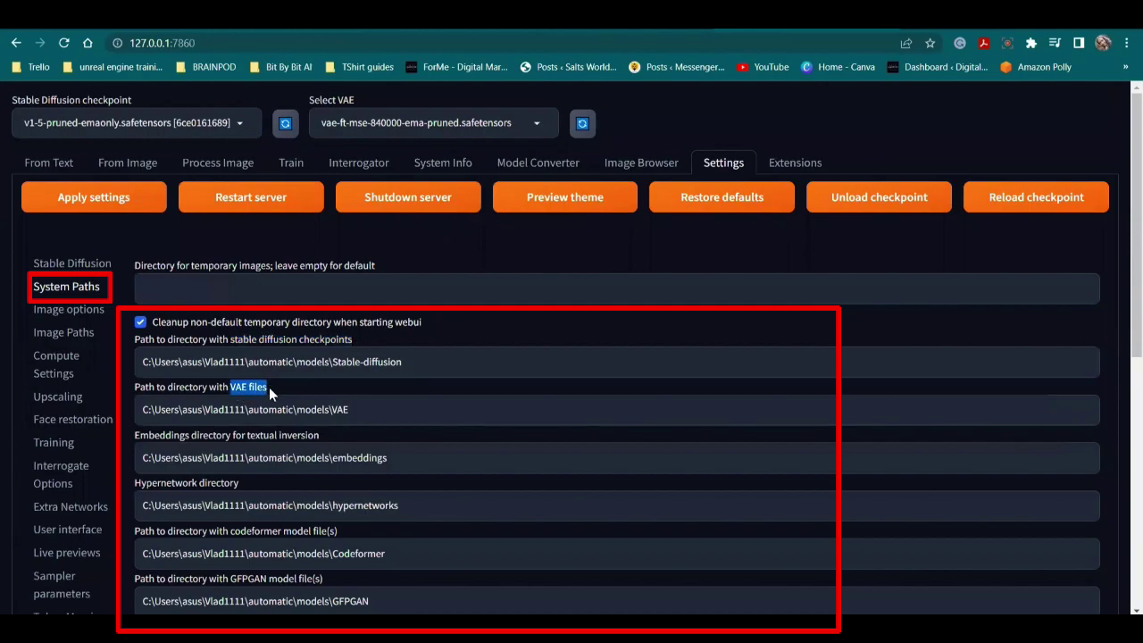
{"action": "left_click_drag", "start_coordinate": [245, 435], "coordinate": [316, 436]}
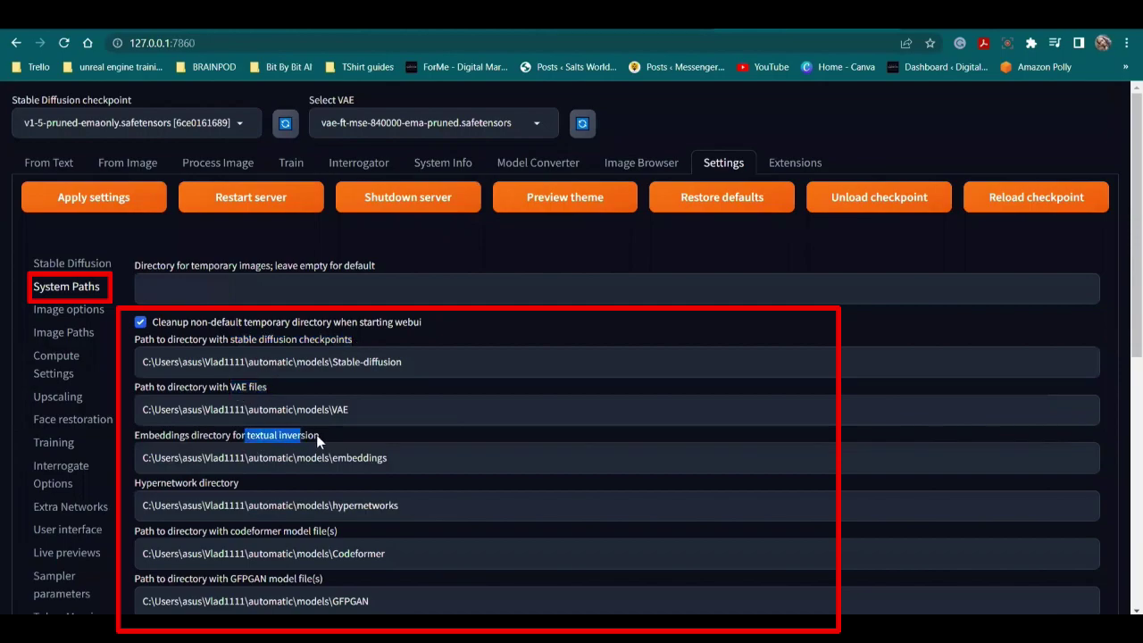
{"action": "left_click", "coordinate": [408, 408]}
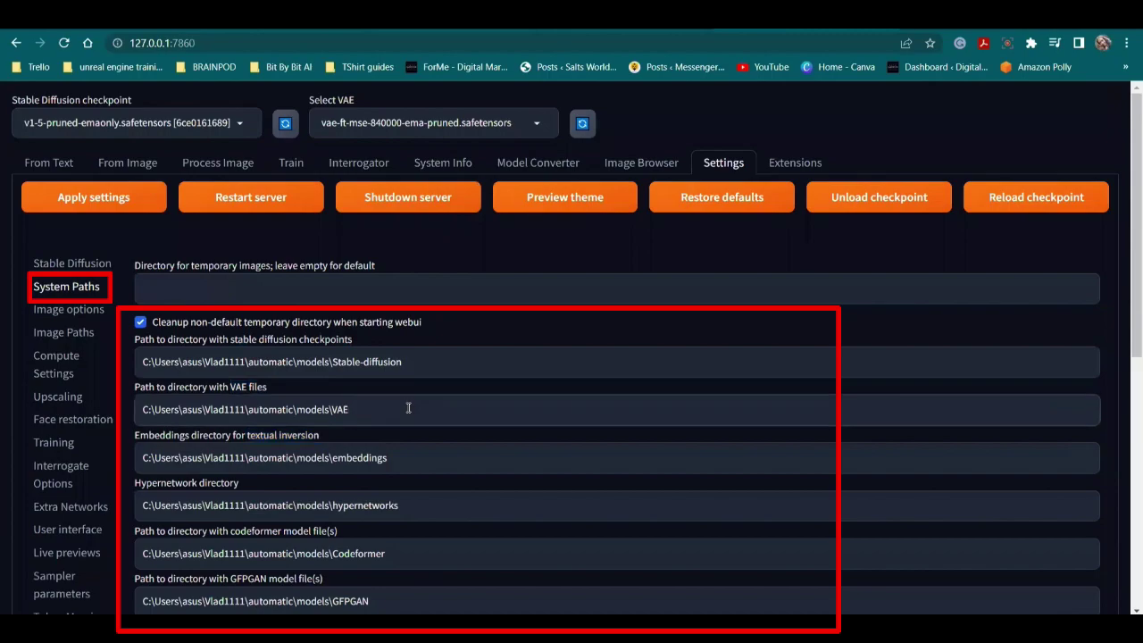
{"action": "left_click", "coordinate": [71, 315]}
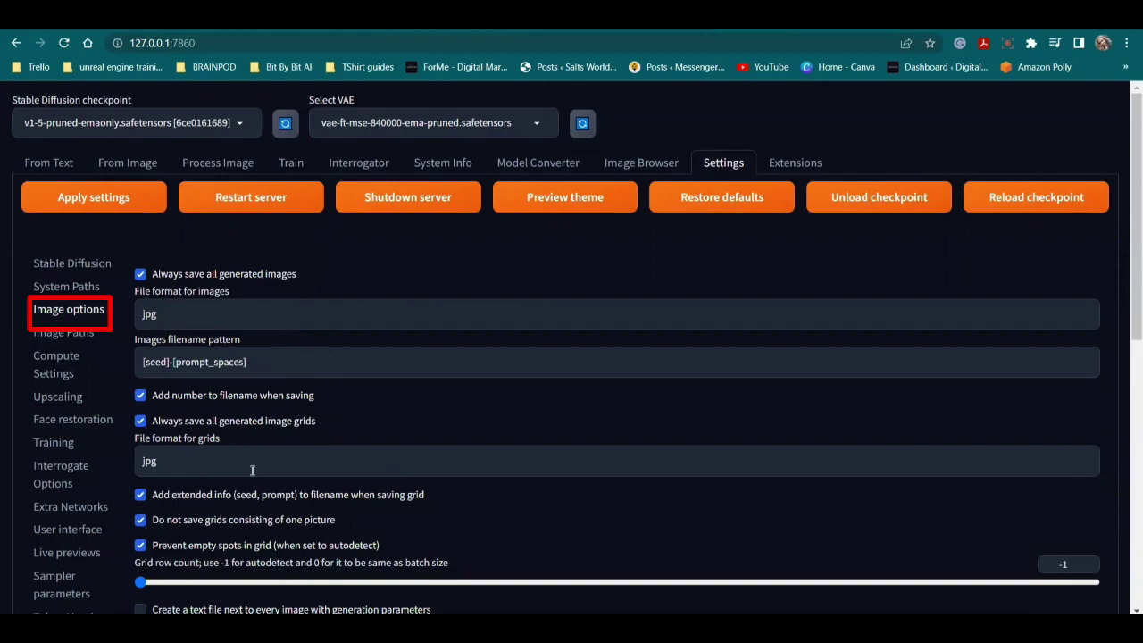
Check the Live previews settings, then go to the Image Browser's txt2img page.
{"action": "left_click", "coordinate": [60, 561]}
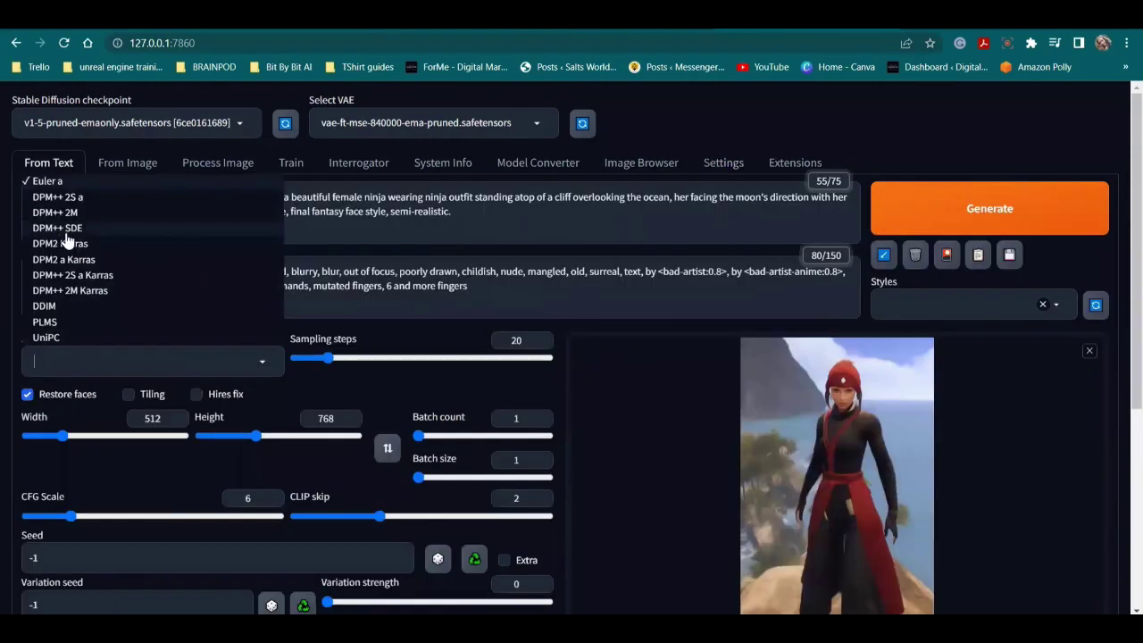
{"action": "left_click", "coordinate": [656, 171]}
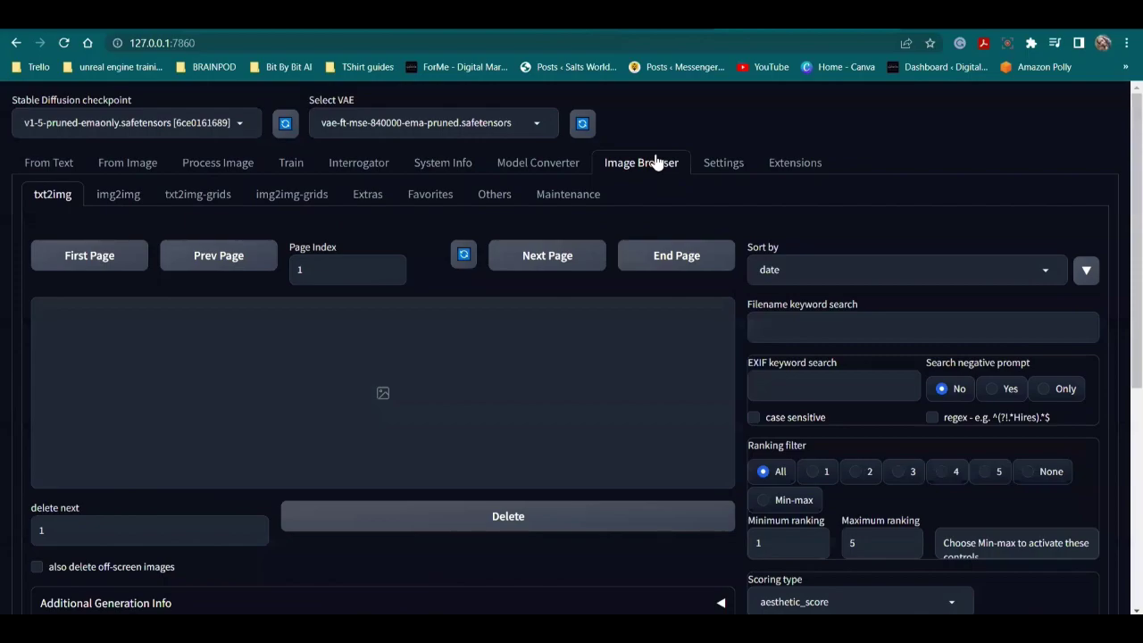
Load the first page of saved txt2img images and preview two of the thumbnails.
{"action": "left_click", "coordinate": [115, 268]}
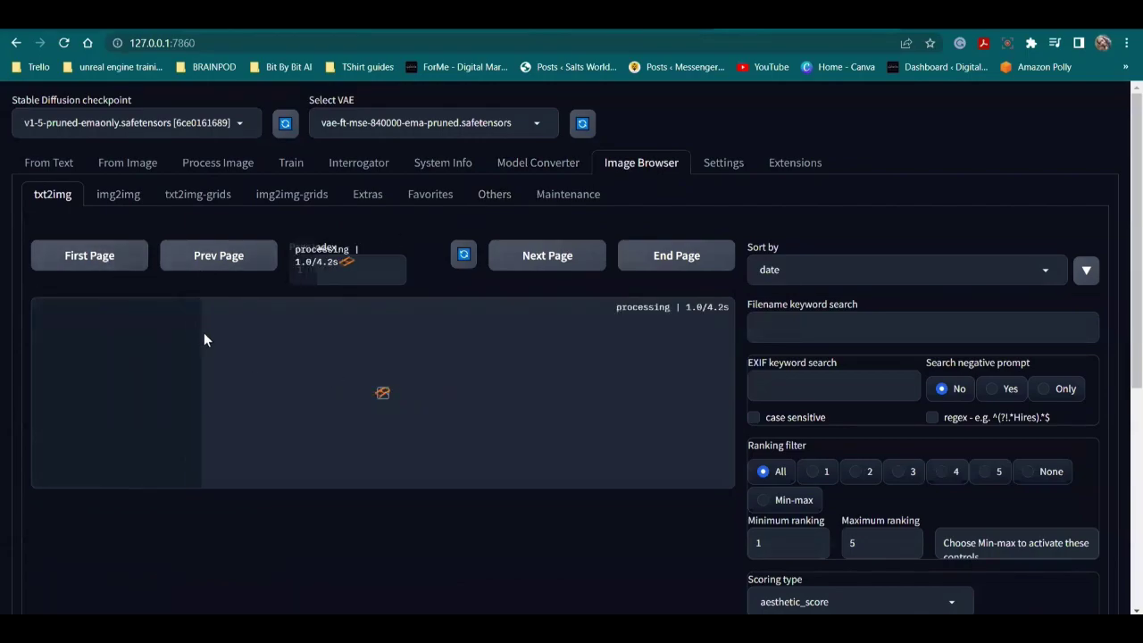
{"action": "scroll", "coordinate": [307, 366], "scroll_direction": "down", "scroll_amount": 3}
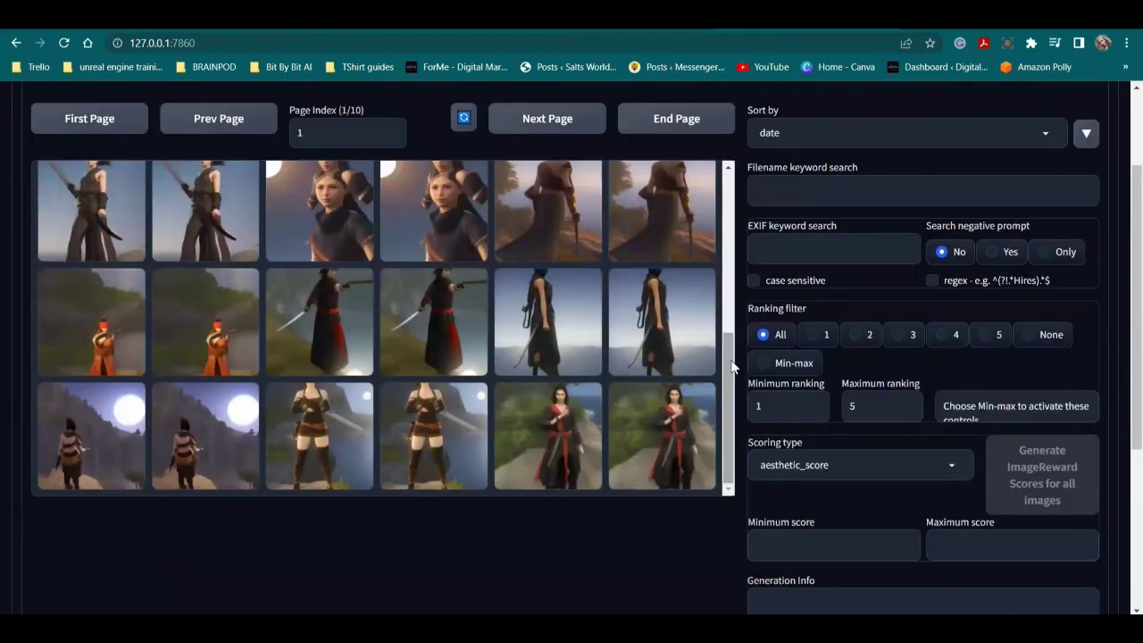
{"action": "left_click", "coordinate": [630, 417]}
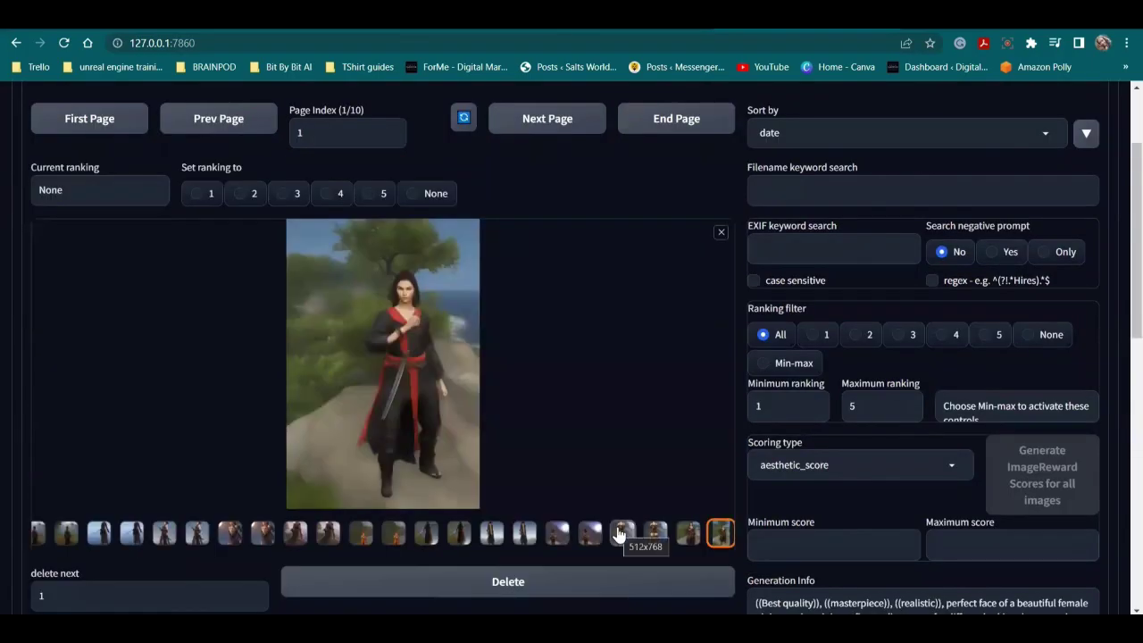
{"action": "left_click", "coordinate": [622, 533]}
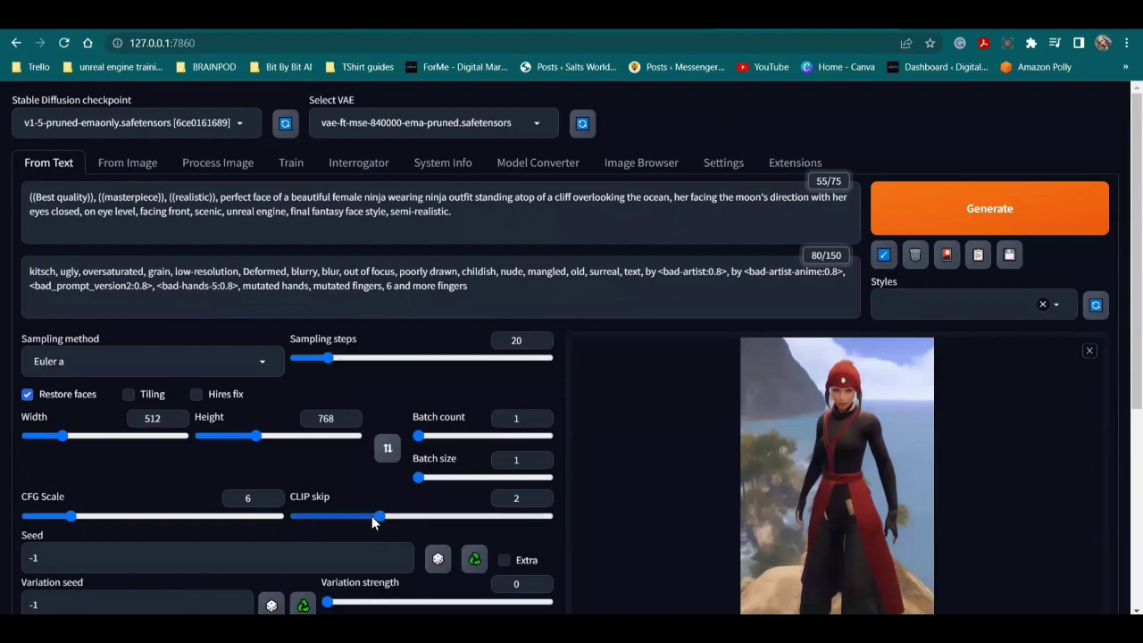
{"action": "left_click_drag", "start_coordinate": [373, 520], "coordinate": [315, 519]}
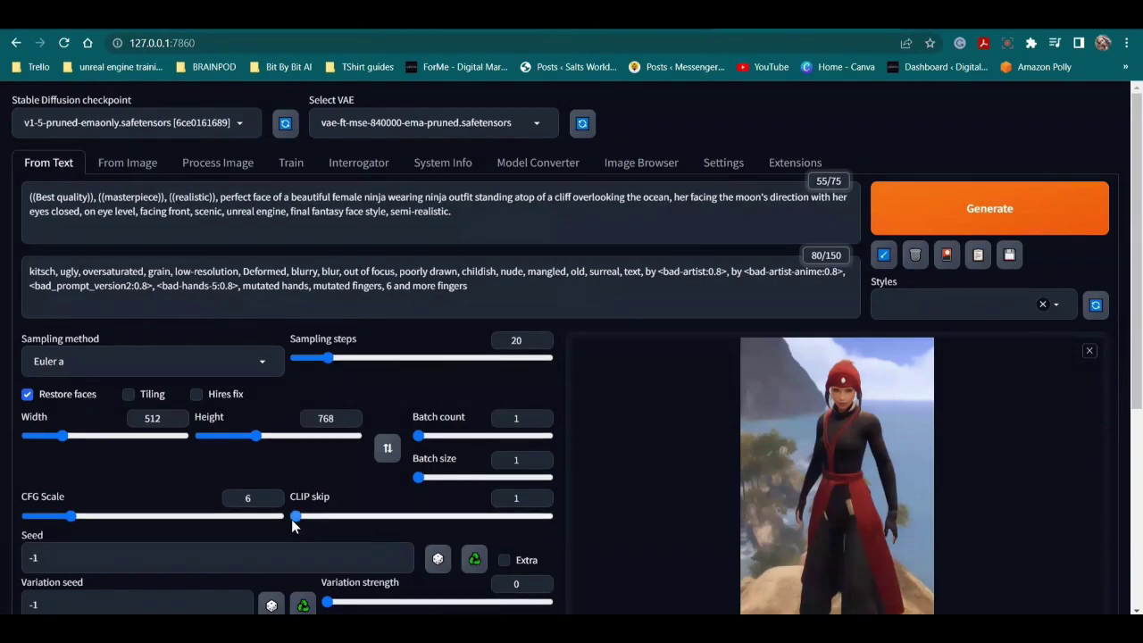
{"action": "left_click", "coordinate": [362, 517]}
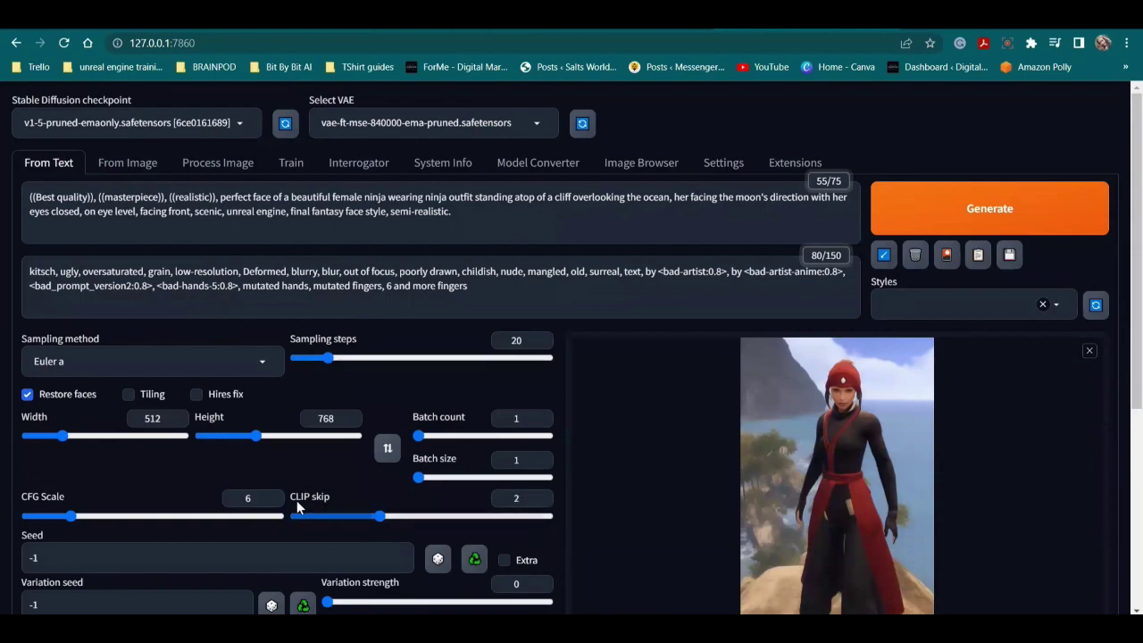
{"action": "scroll", "coordinate": [137, 407], "scroll_direction": "down", "scroll_amount": 3}
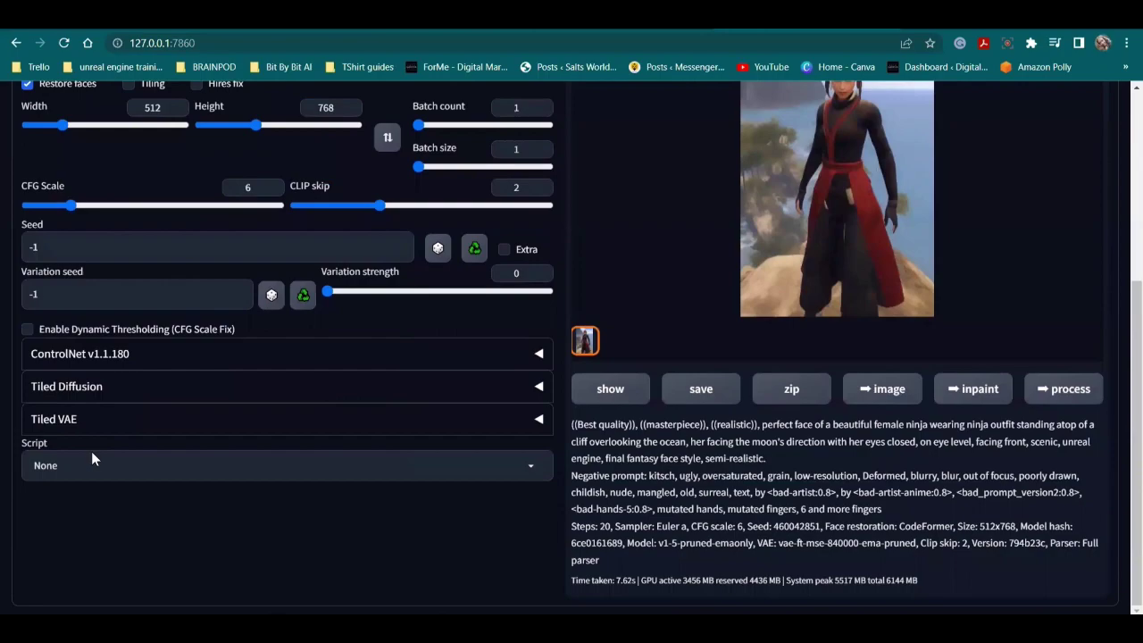
Choose the X/Y/Z plot script with Prompt S/R X values 'ninja, wizard,'.
{"action": "left_click", "coordinate": [156, 465]}
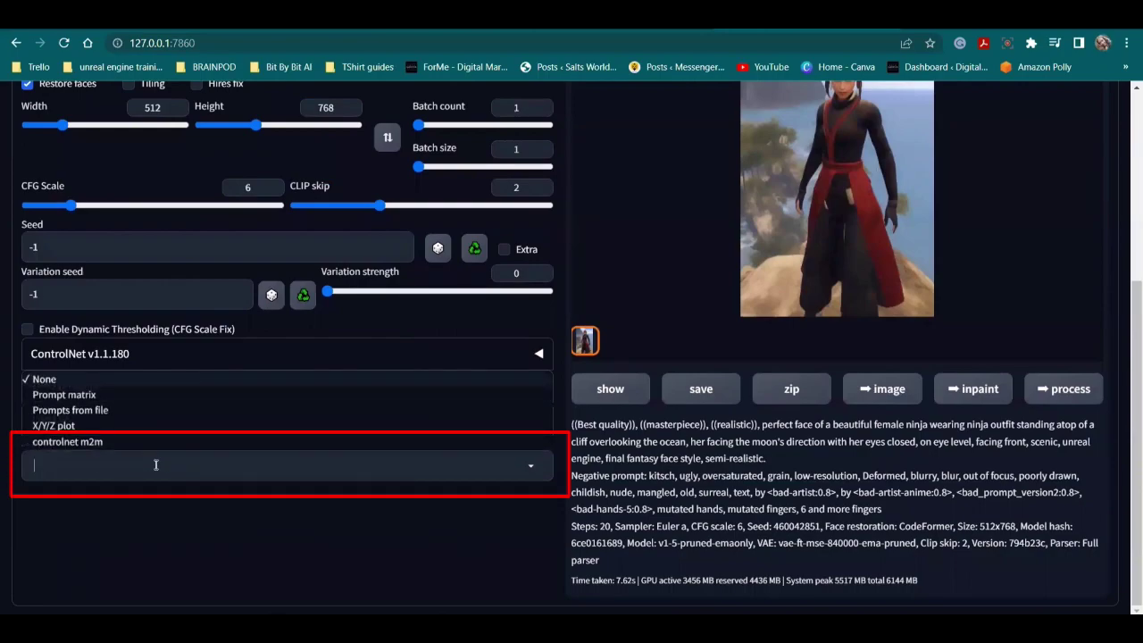
{"action": "left_click", "coordinate": [64, 430]}
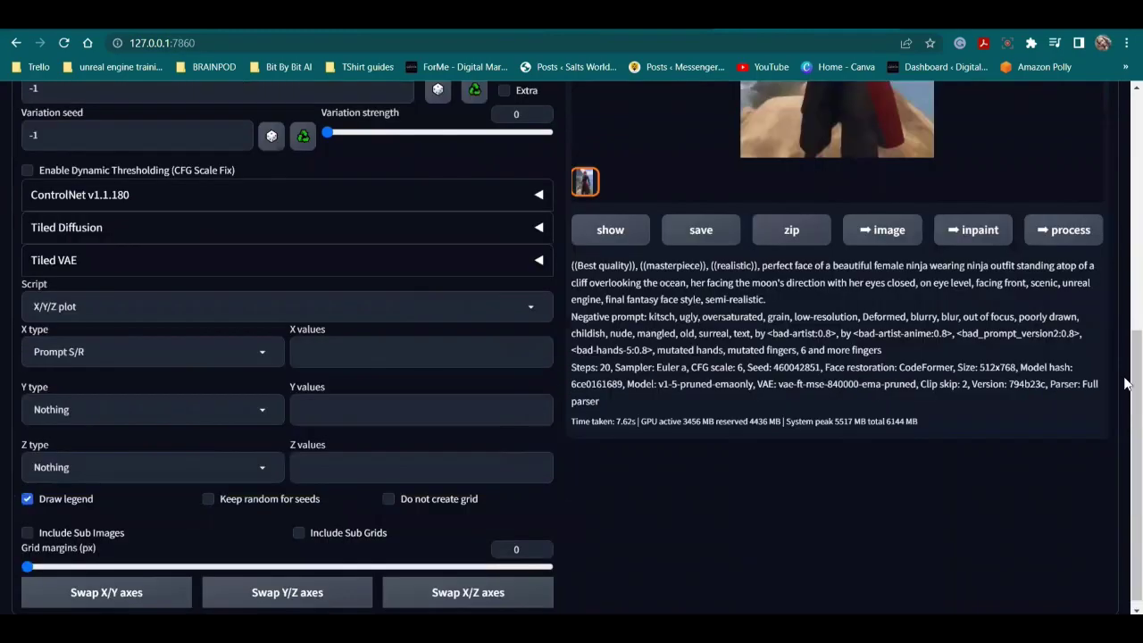
{"action": "left_click", "coordinate": [377, 352]}
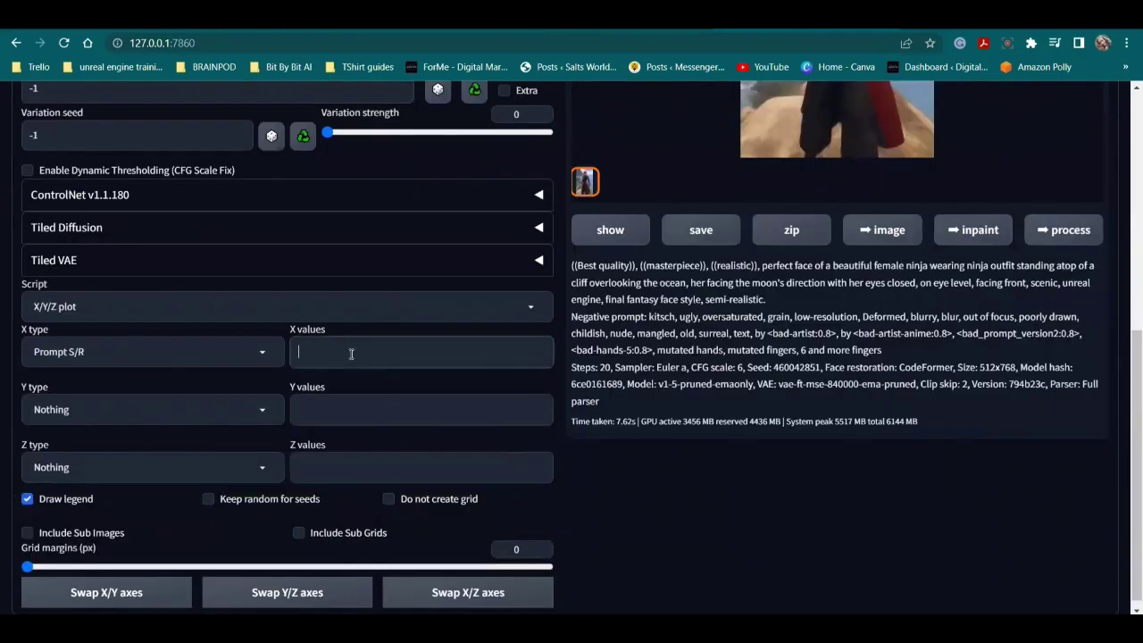
{"action": "type", "text": "ninja, wizard,"}
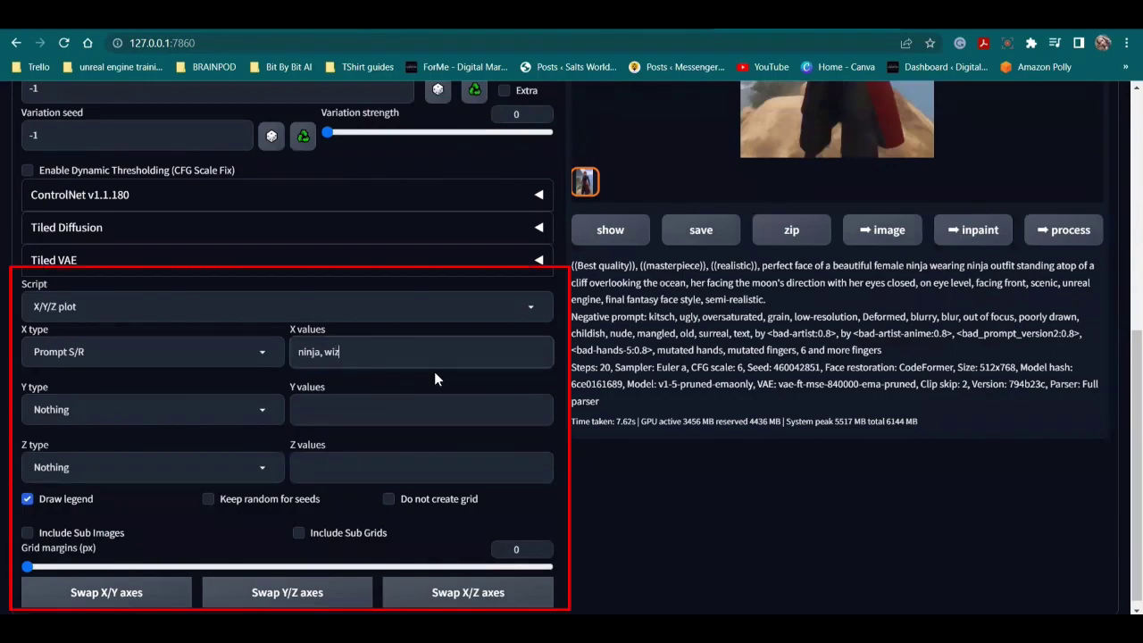